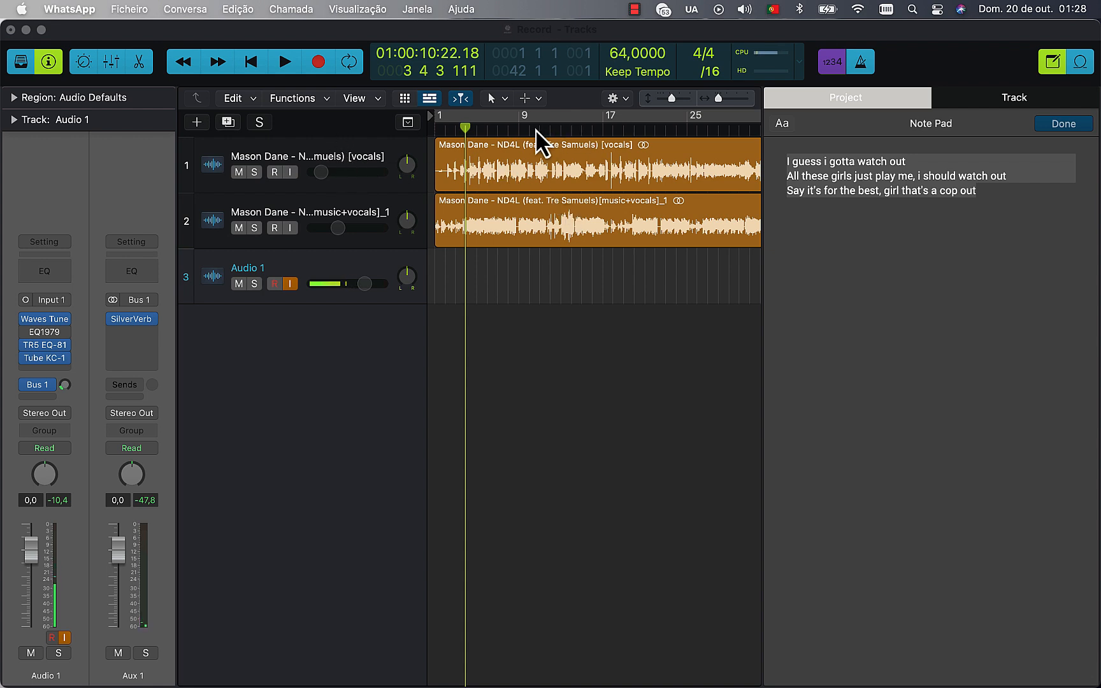
Raise the reference vocals track's volume and play the two reference tracks from about bar 3 to bar 6
{"action": "scroll", "coordinate": [535, 129], "scroll_direction": "right", "scroll_amount": 1}
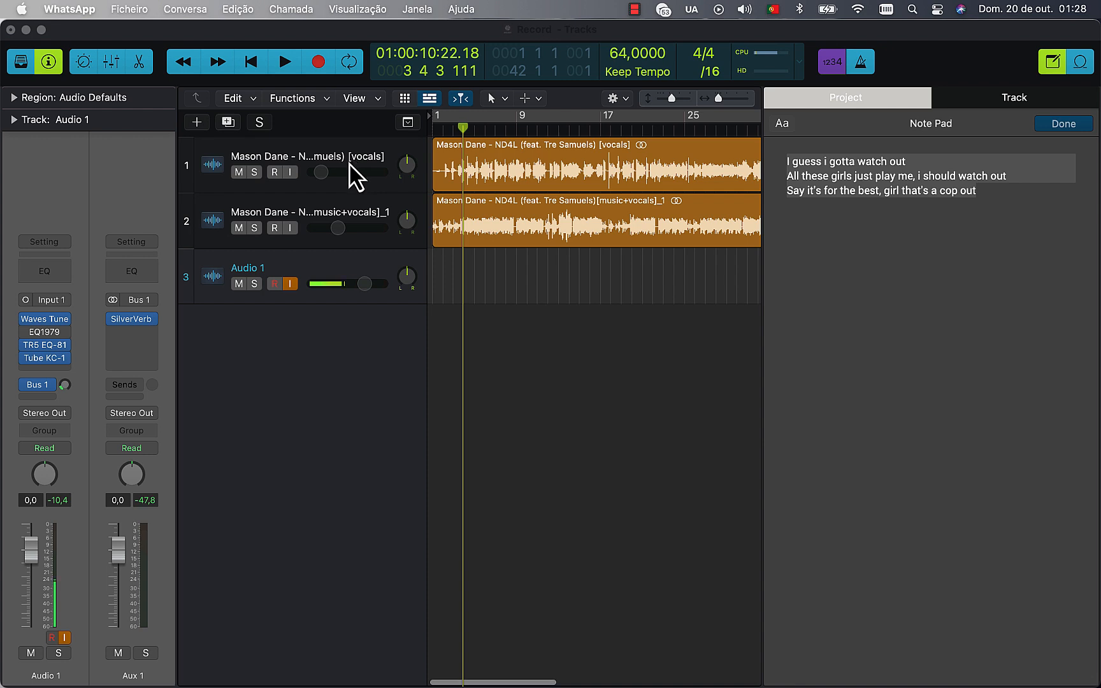
{"action": "scroll", "coordinate": [320, 178], "scroll_direction": "left", "scroll_amount": 1}
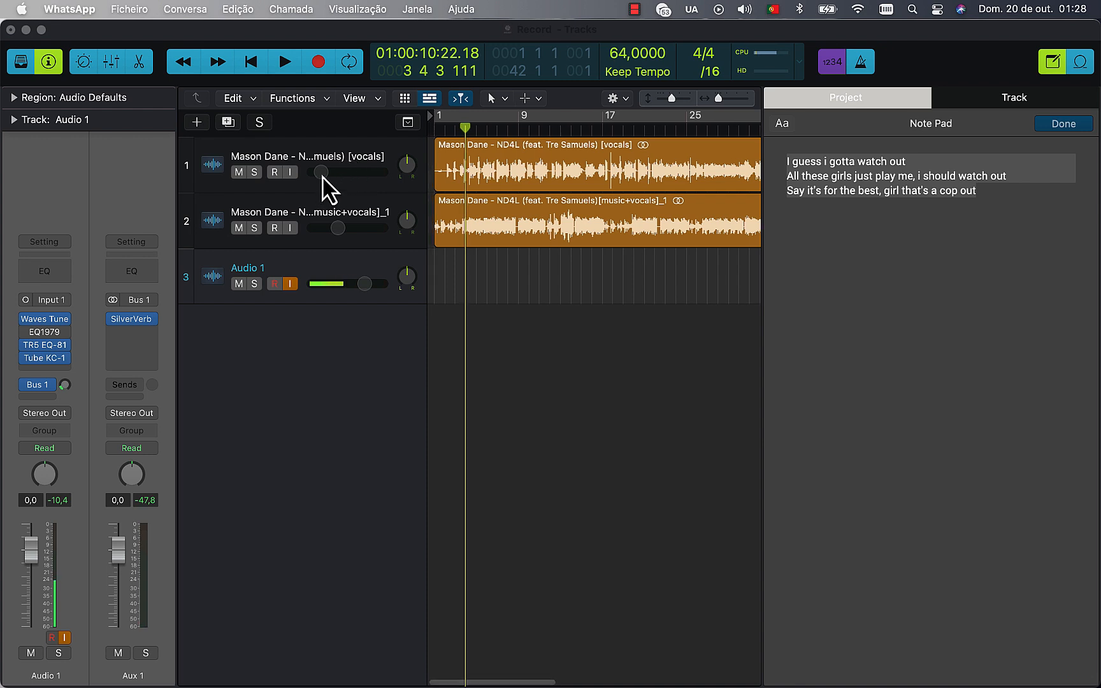
{"action": "left_click_drag", "start_coordinate": [320, 177], "coordinate": [341, 177]}
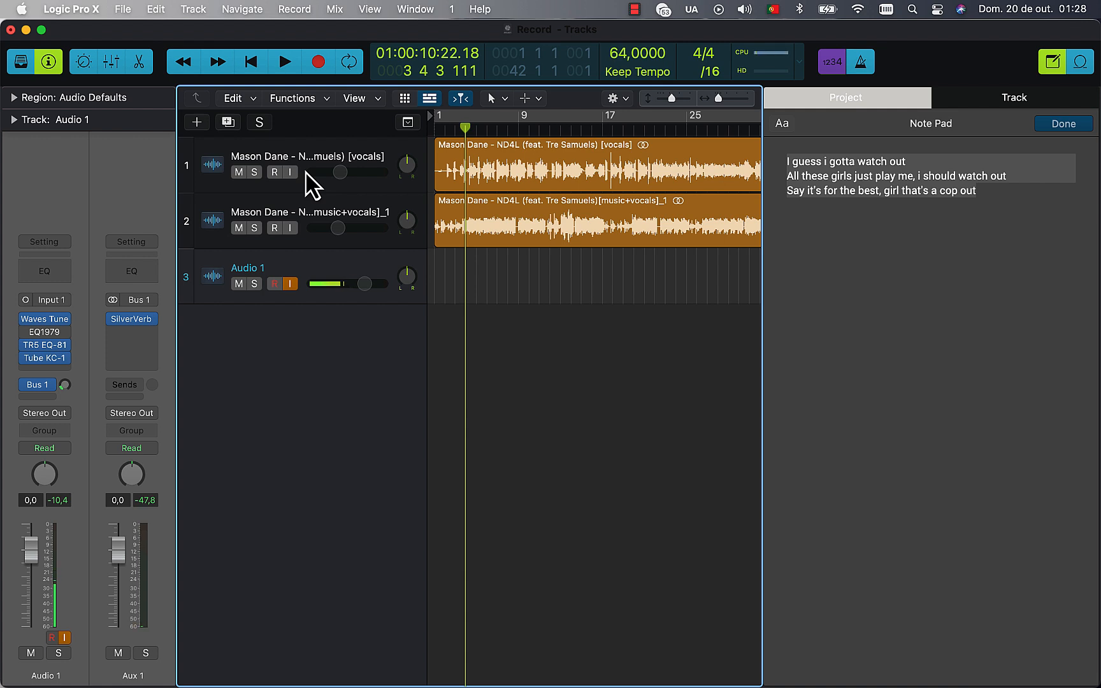
{"action": "key", "text": "space"}
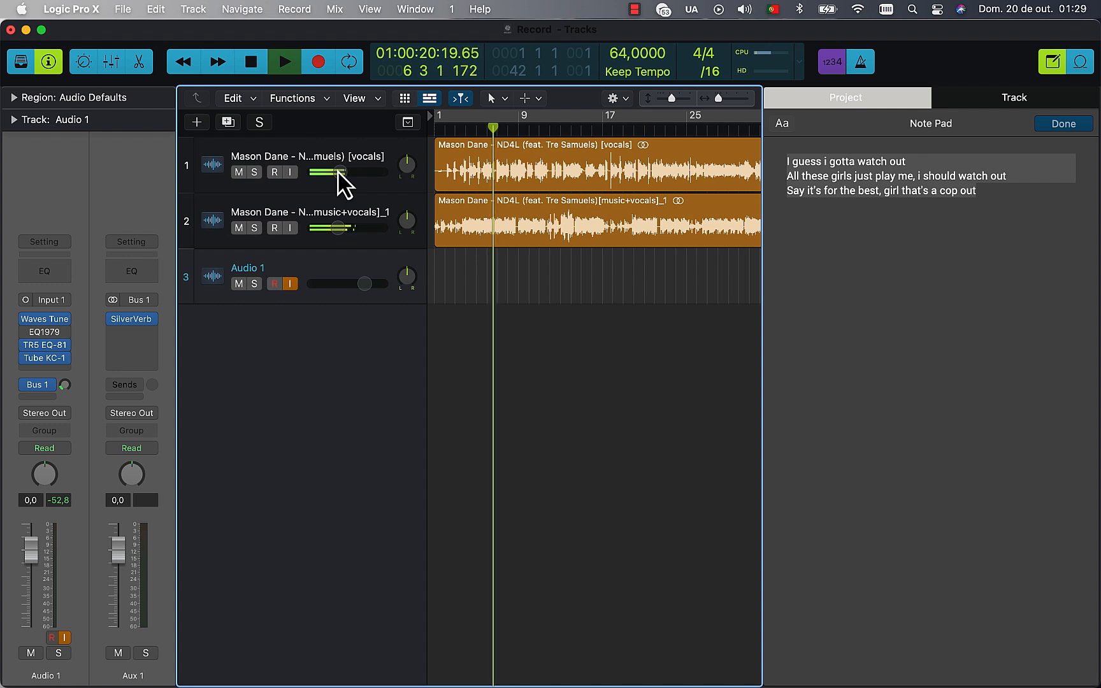
{"action": "key", "text": "space"}
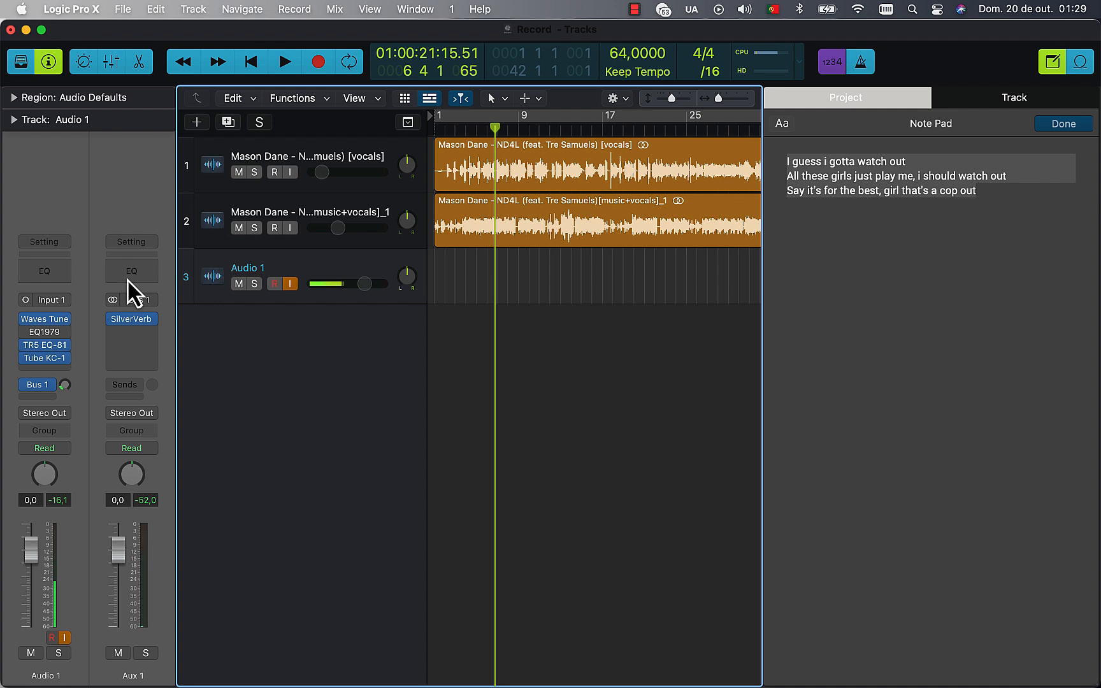
Bypass the Bus 1 send on Audio 1 and record a vocal take from about bar 3 to bar 7
{"action": "left_click_drag", "start_coordinate": [22, 319], "coordinate": [23, 372]}
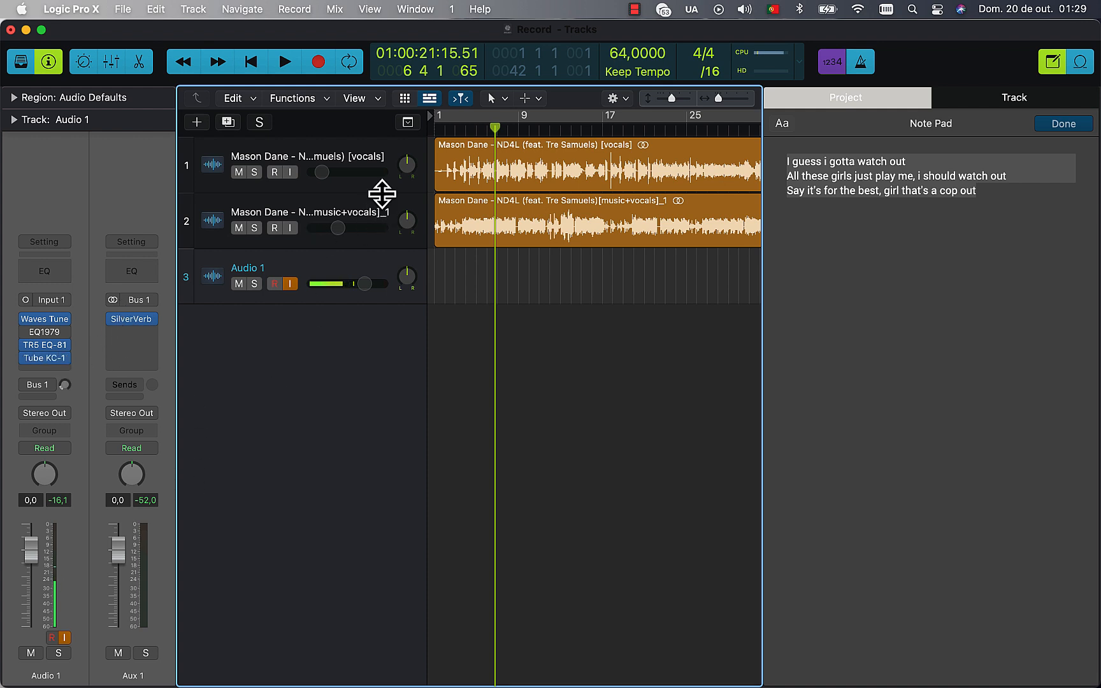
{"action": "left_click", "coordinate": [462, 135]}
{"action": "left_click_drag", "start_coordinate": [462, 136], "coordinate": [456, 139]}
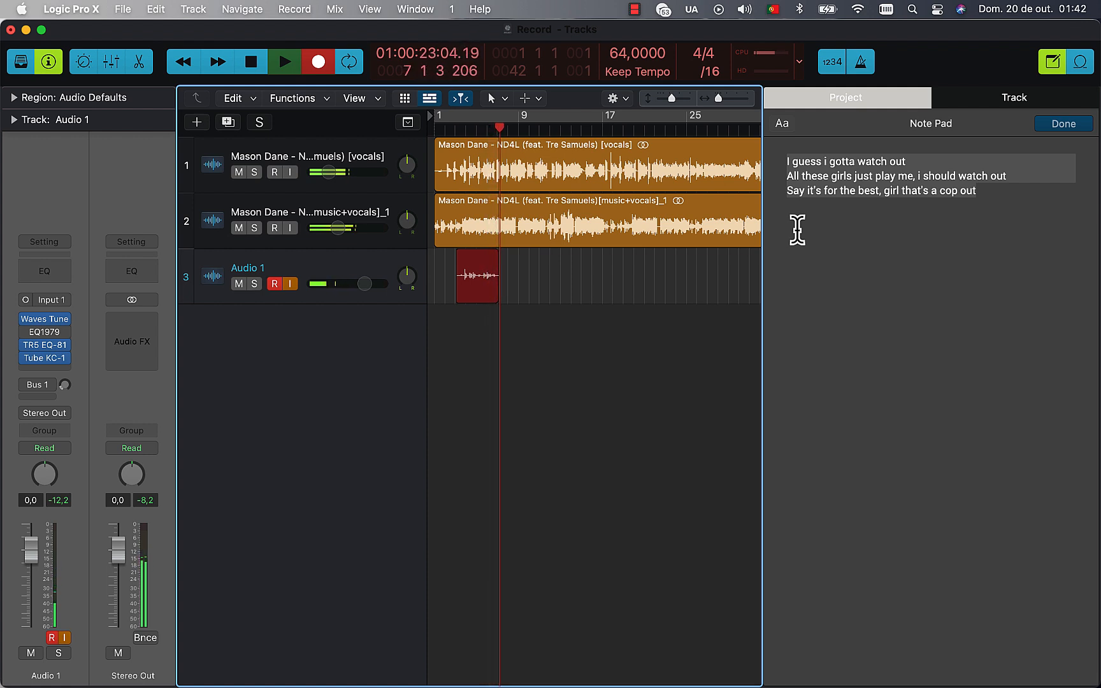
{"action": "key", "text": "space"}
Audition the recorded take, mute the original vocals track, and play the take against the music track again
{"action": "key", "text": "space"}
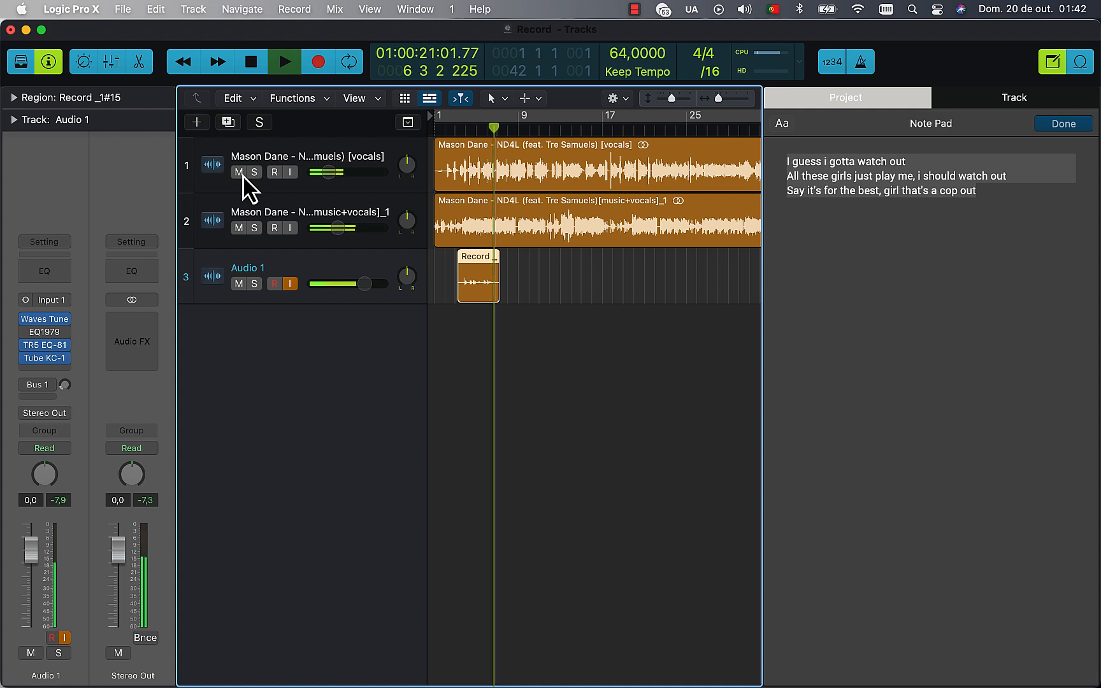
{"action": "key", "text": "space"}
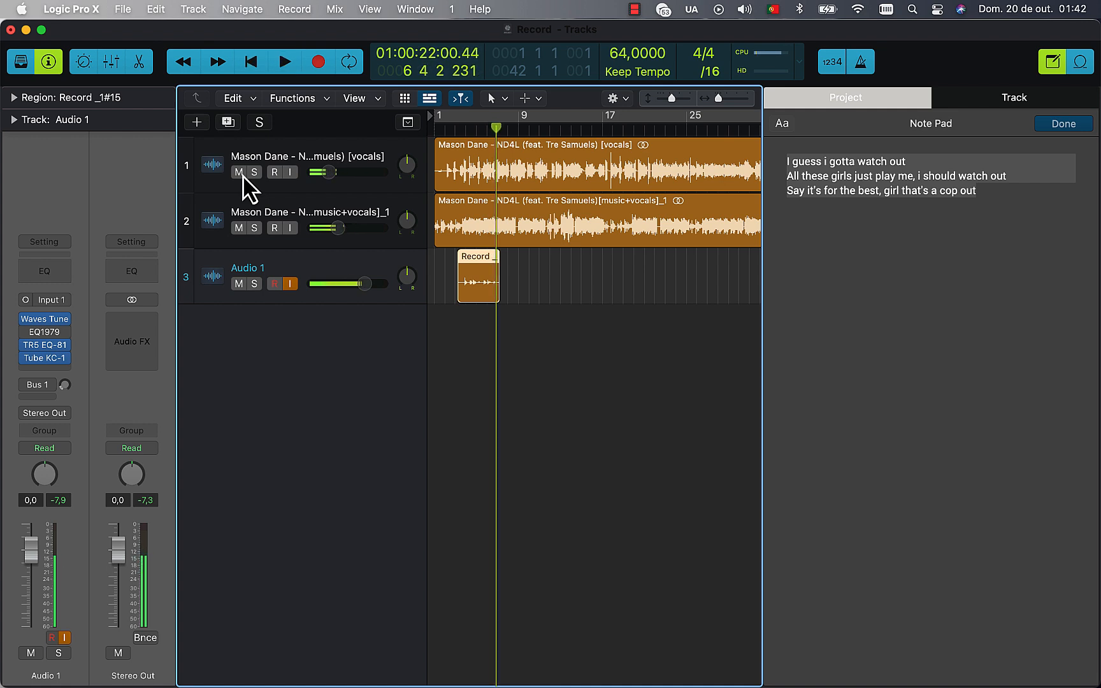
{"action": "left_click", "coordinate": [239, 172]}
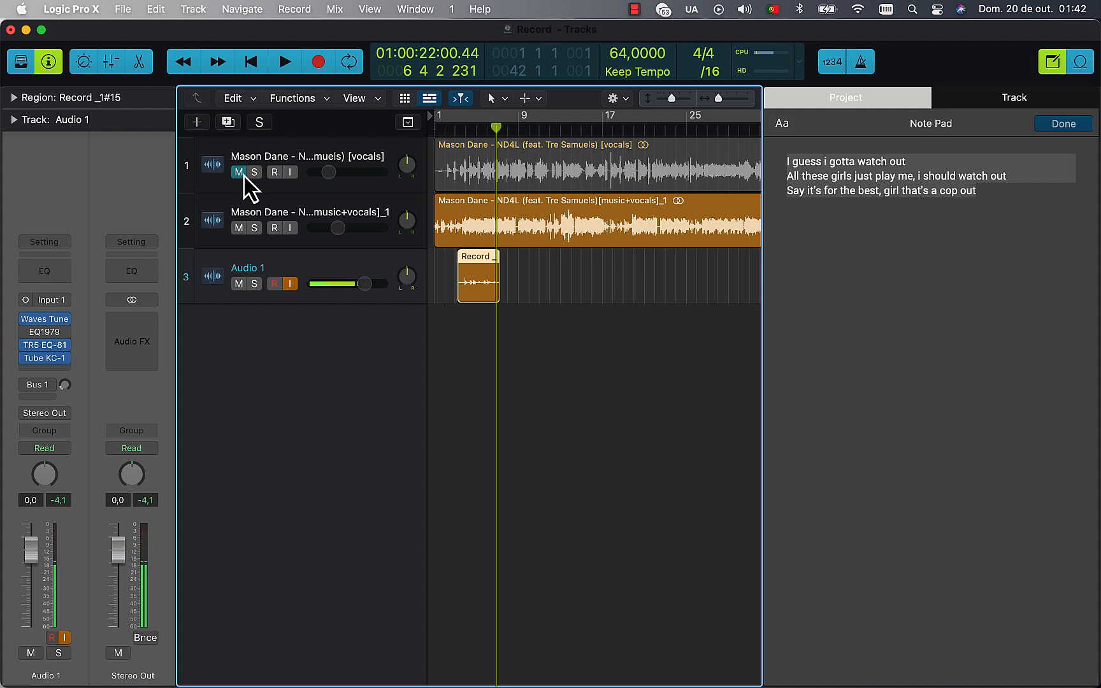
{"action": "key", "text": "space"}
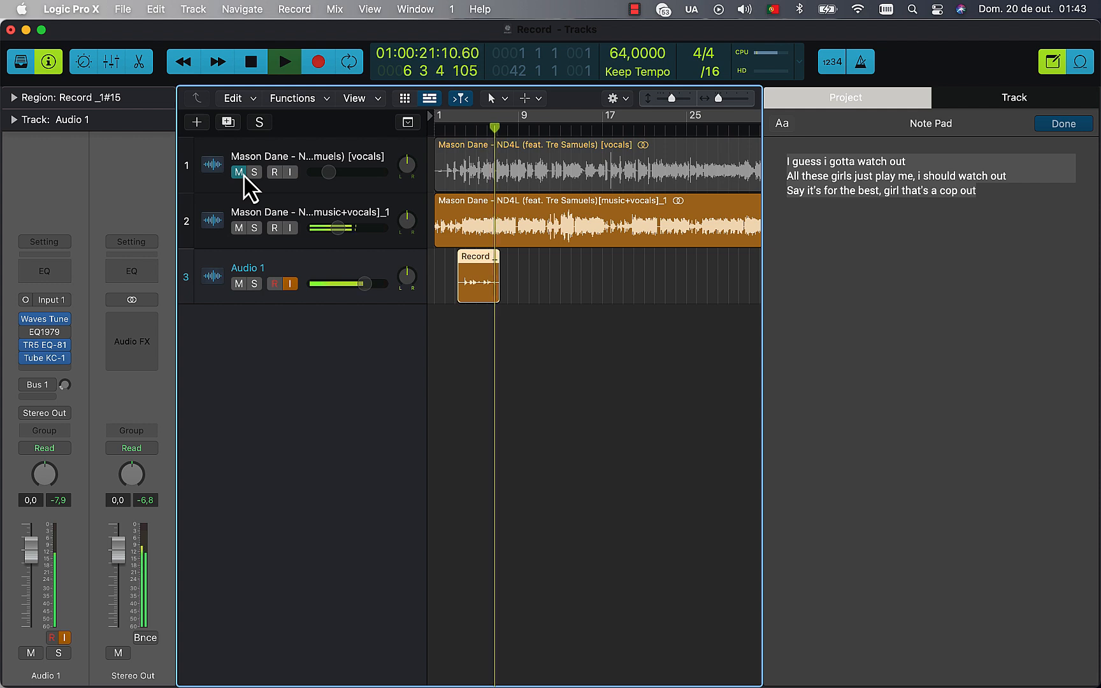
{"action": "key", "text": "space"}
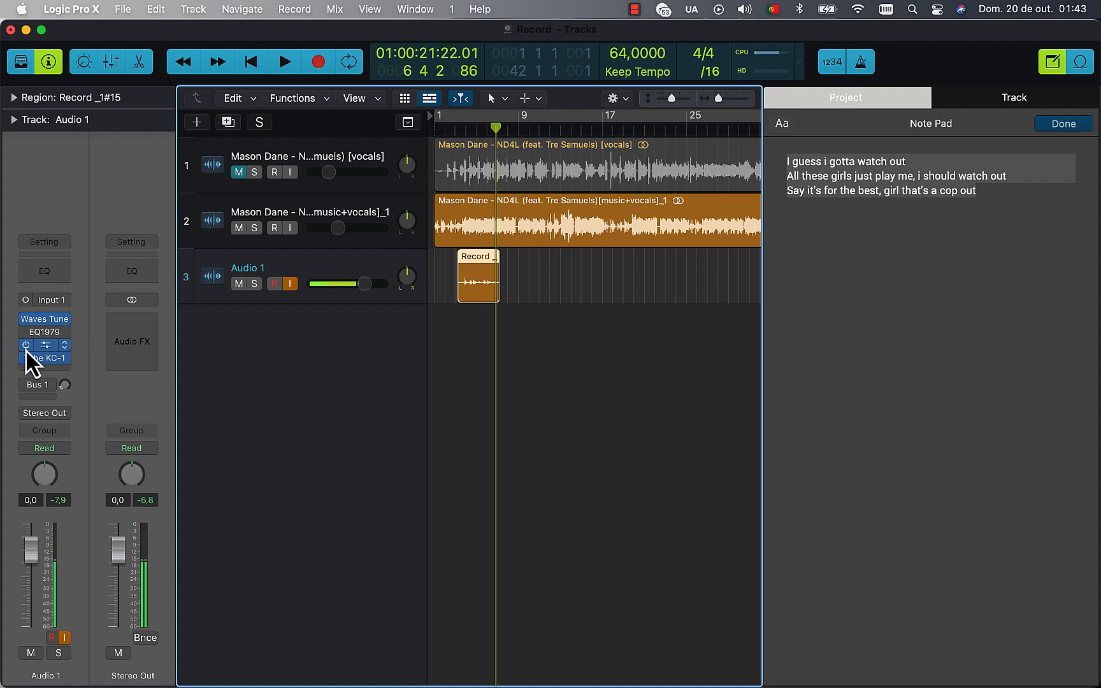
Bypass TR5 EQ-81 and Tube KC-1 on Audio 1, and check Waves Tune Real-Time with its processing off and on again
{"action": "left_click_drag", "start_coordinate": [23, 346], "coordinate": [24, 362]}
{"action": "left_click", "coordinate": [52, 320]}
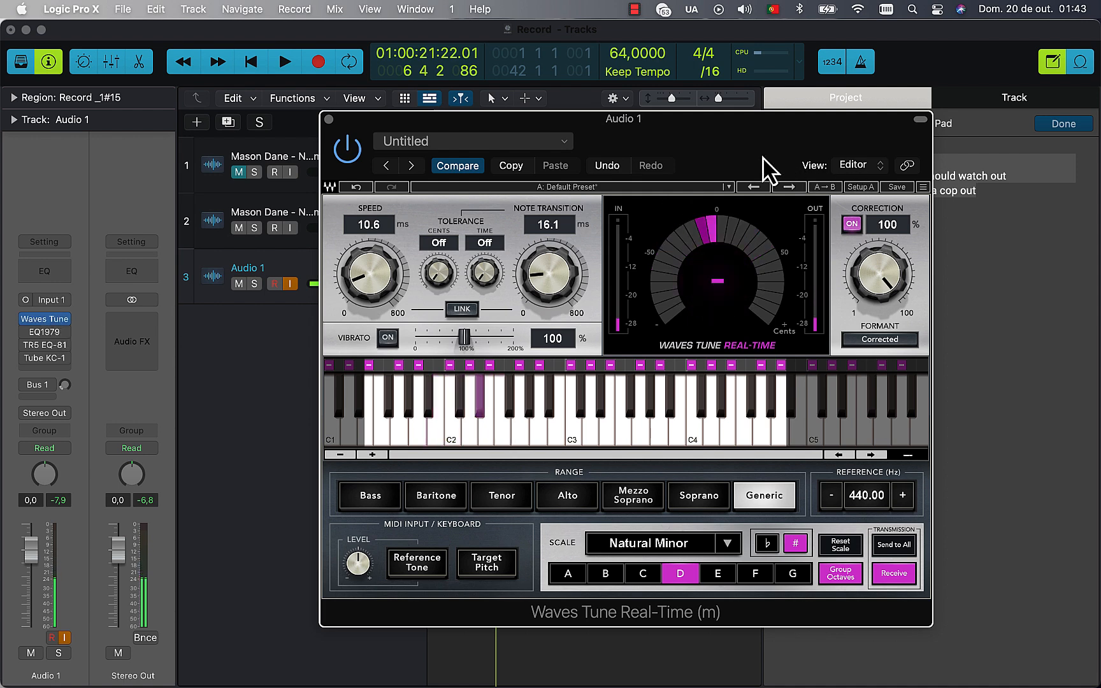
{"action": "left_click", "coordinate": [349, 159]}
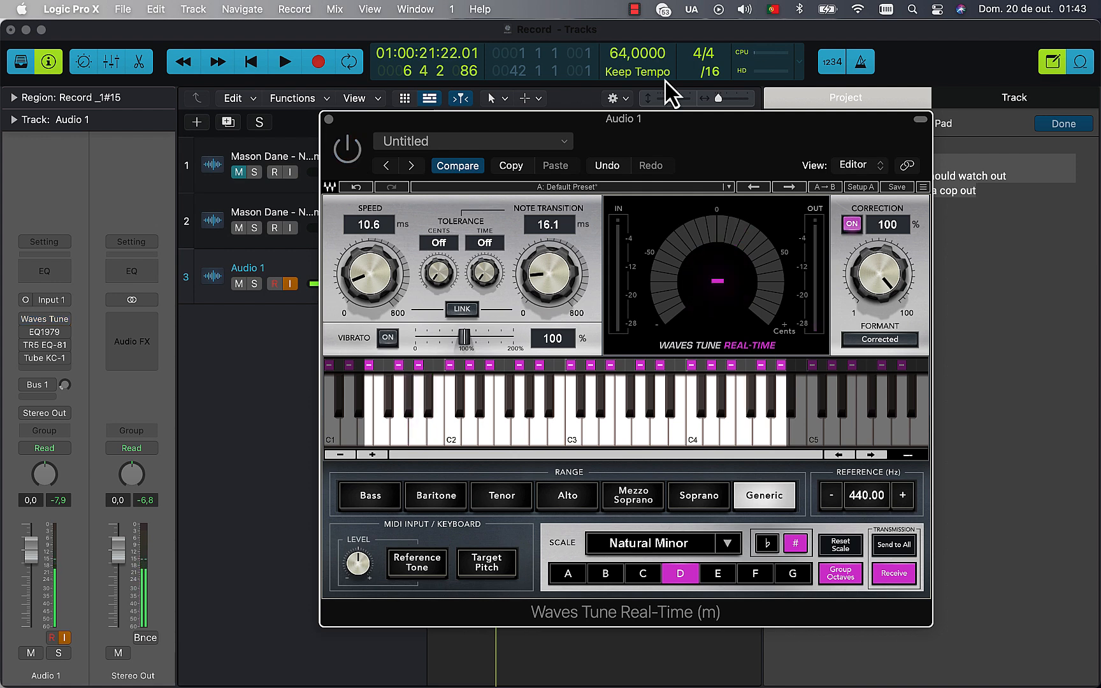
{"action": "left_click_drag", "start_coordinate": [778, 167], "coordinate": [616, 138]}
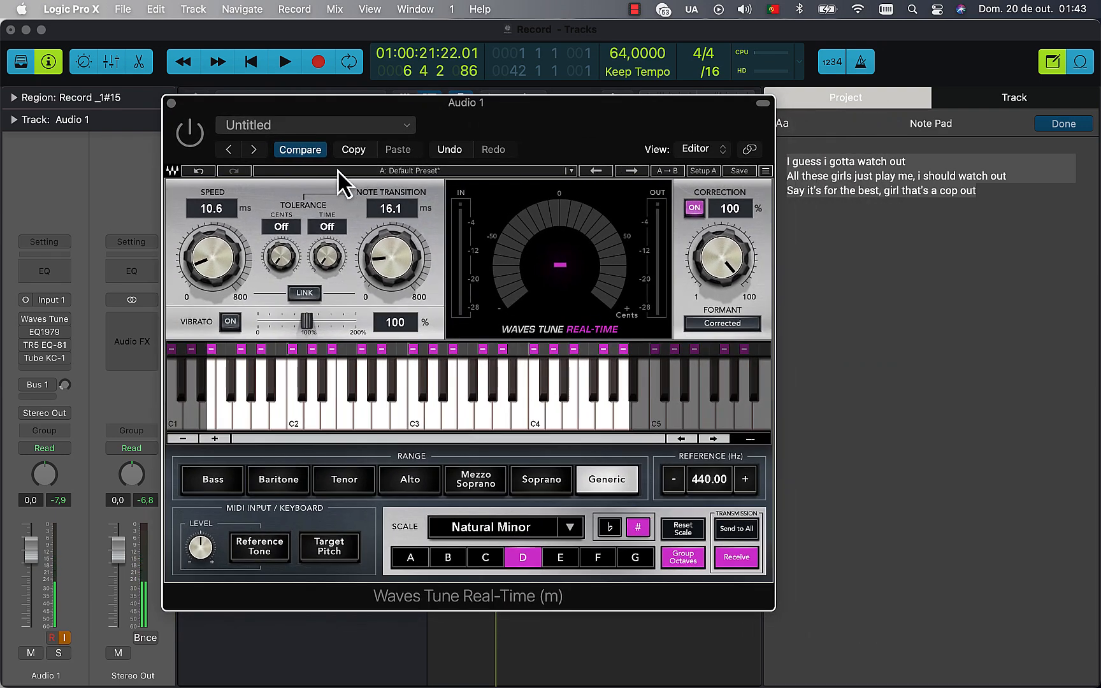
{"action": "left_click", "coordinate": [190, 133]}
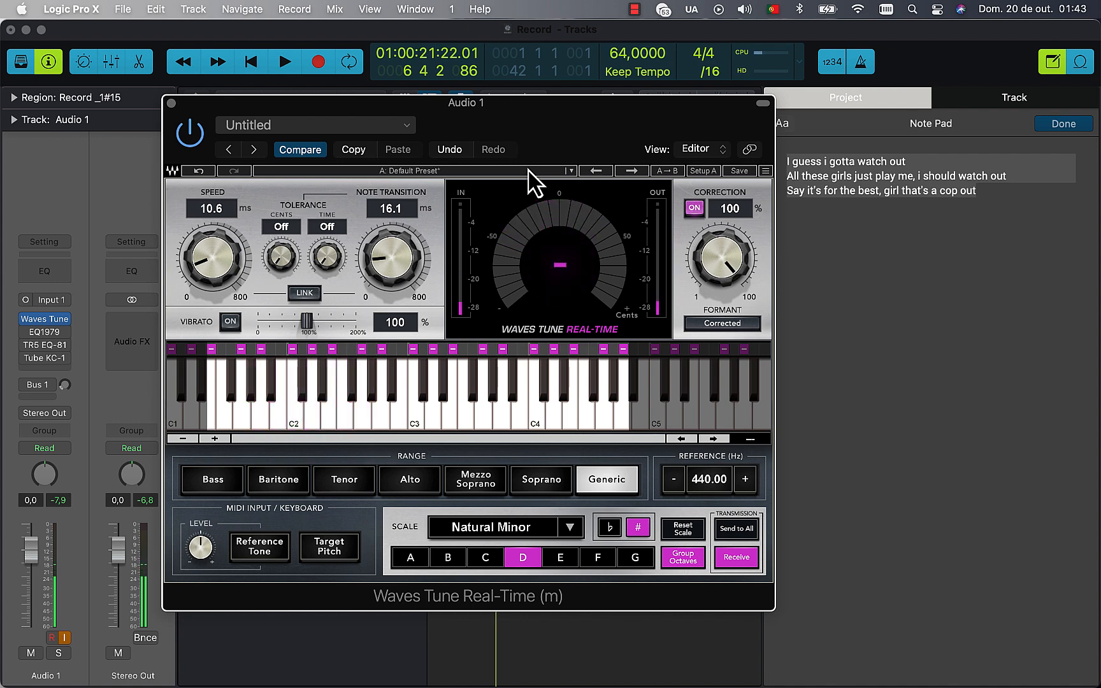
{"action": "left_click", "coordinate": [170, 103]}
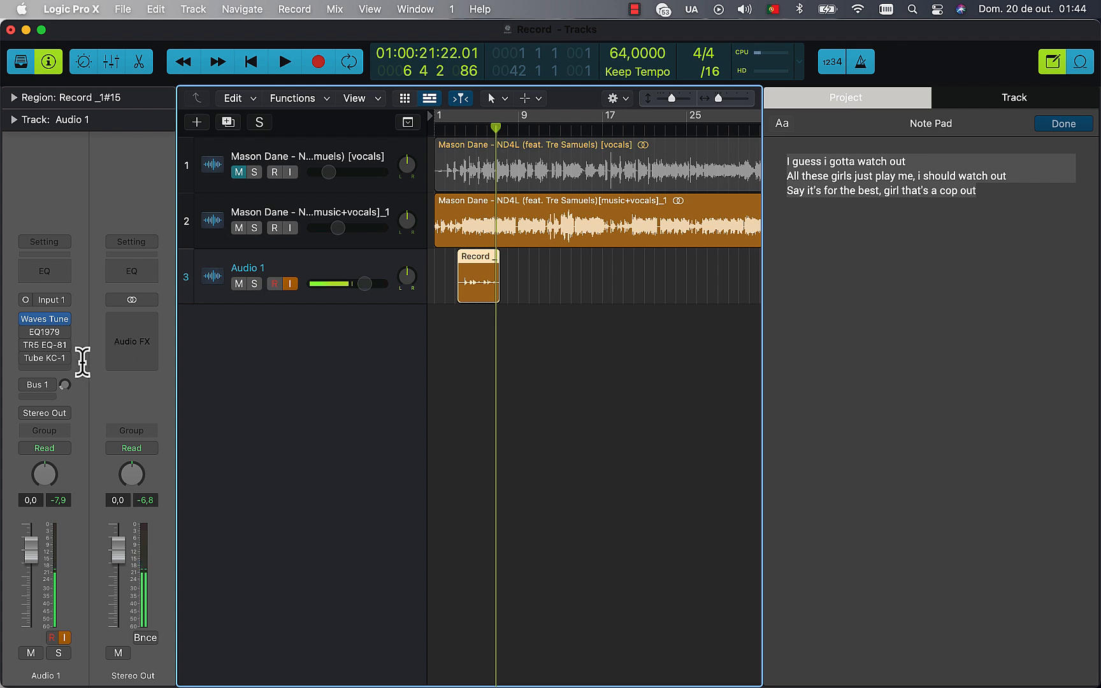
Open the EQ1979 and TR5 EQ-81 plug-ins on Audio 1 and arrange them one above the other
{"action": "mouse_move", "coordinate": [40, 334]}
{"action": "left_click", "coordinate": [41, 334]}
{"action": "left_click_drag", "start_coordinate": [732, 248], "coordinate": [634, 118]}
{"action": "left_click", "coordinate": [46, 345]}
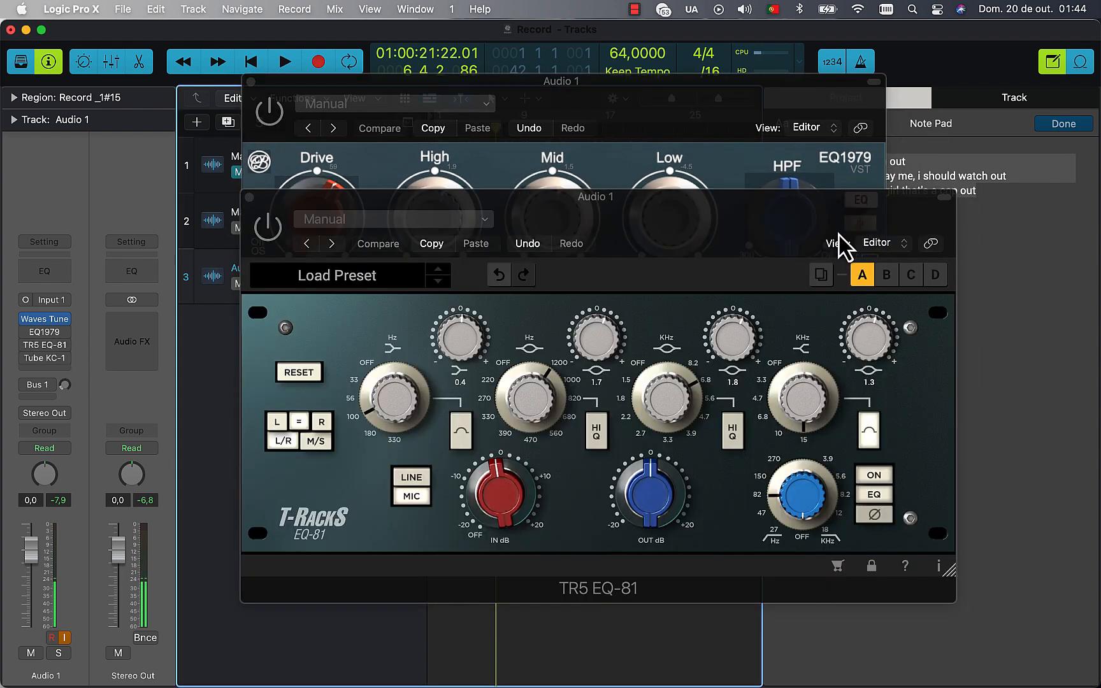
{"action": "left_click_drag", "start_coordinate": [844, 247], "coordinate": [806, 324]}
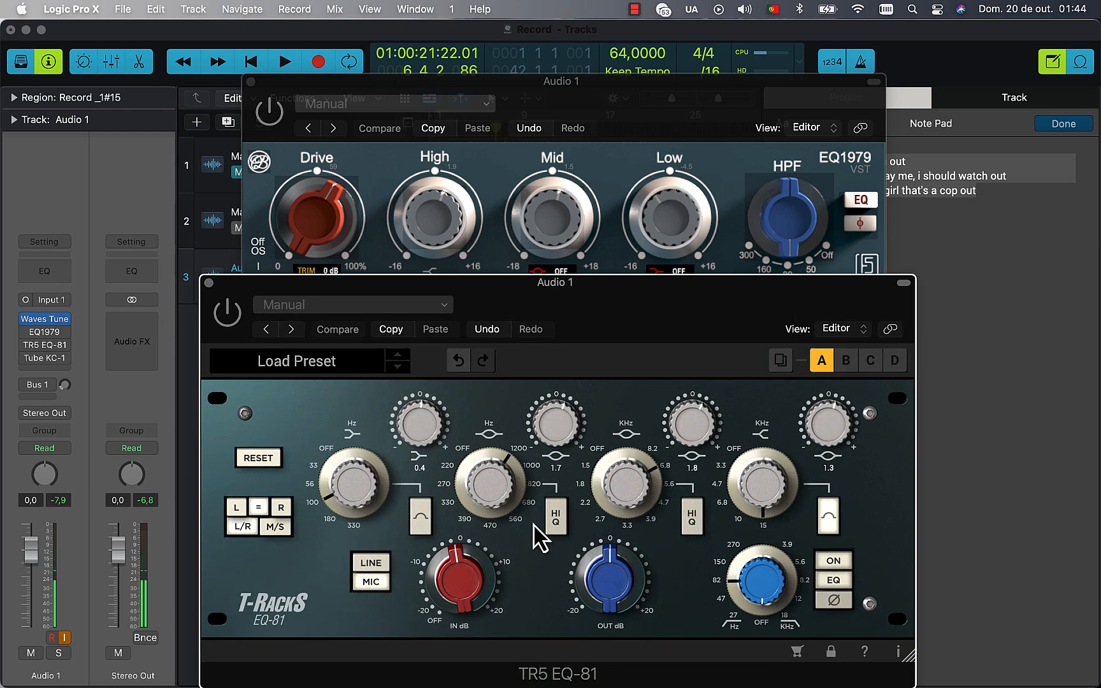
{"action": "left_click_drag", "start_coordinate": [655, 113], "coordinate": [655, 82]}
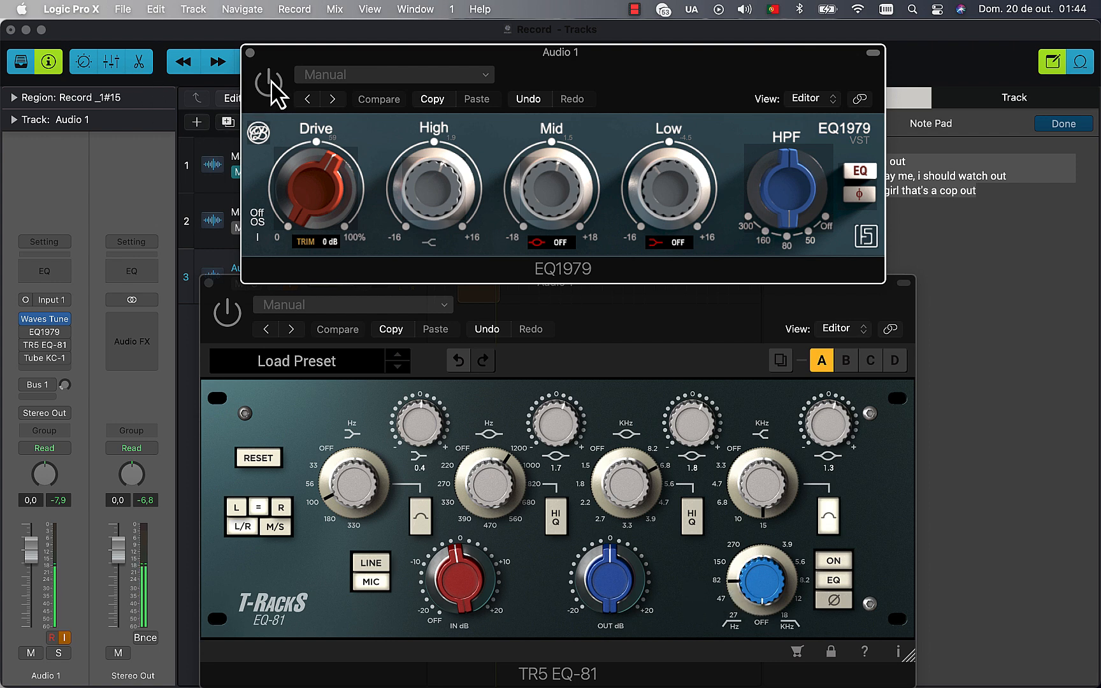
Enable TR5 EQ-81, close EQ1979, and bring the EQ-81 window fully into view
{"action": "left_click", "coordinate": [226, 316]}
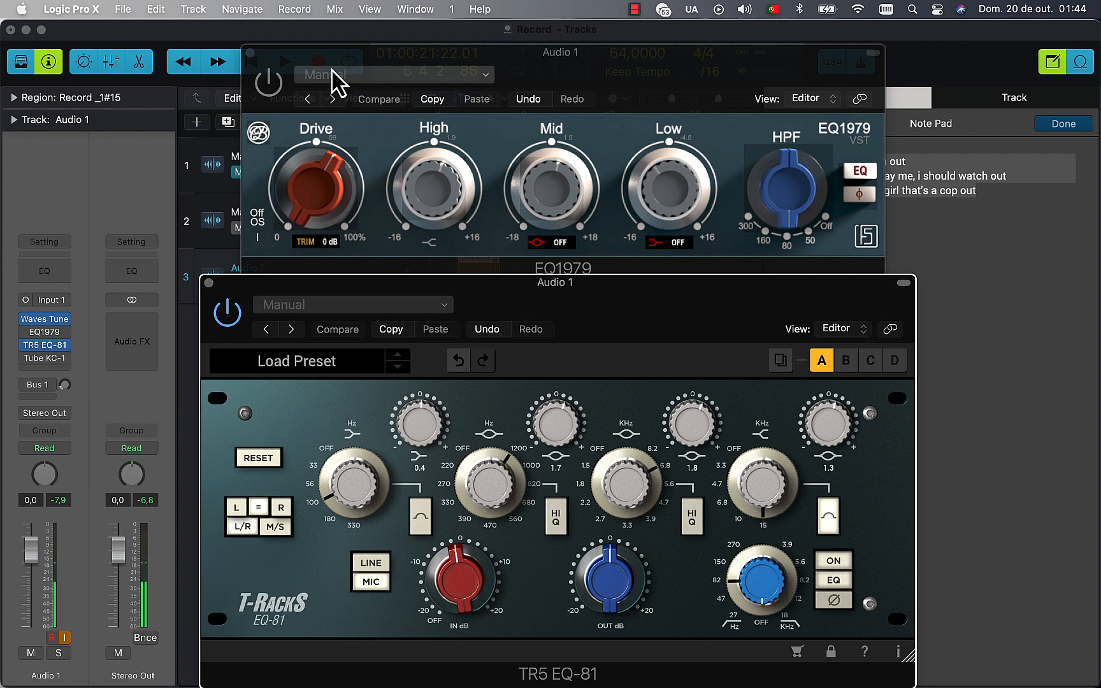
{"action": "left_click", "coordinate": [251, 57]}
{"action": "left_click", "coordinate": [251, 54]}
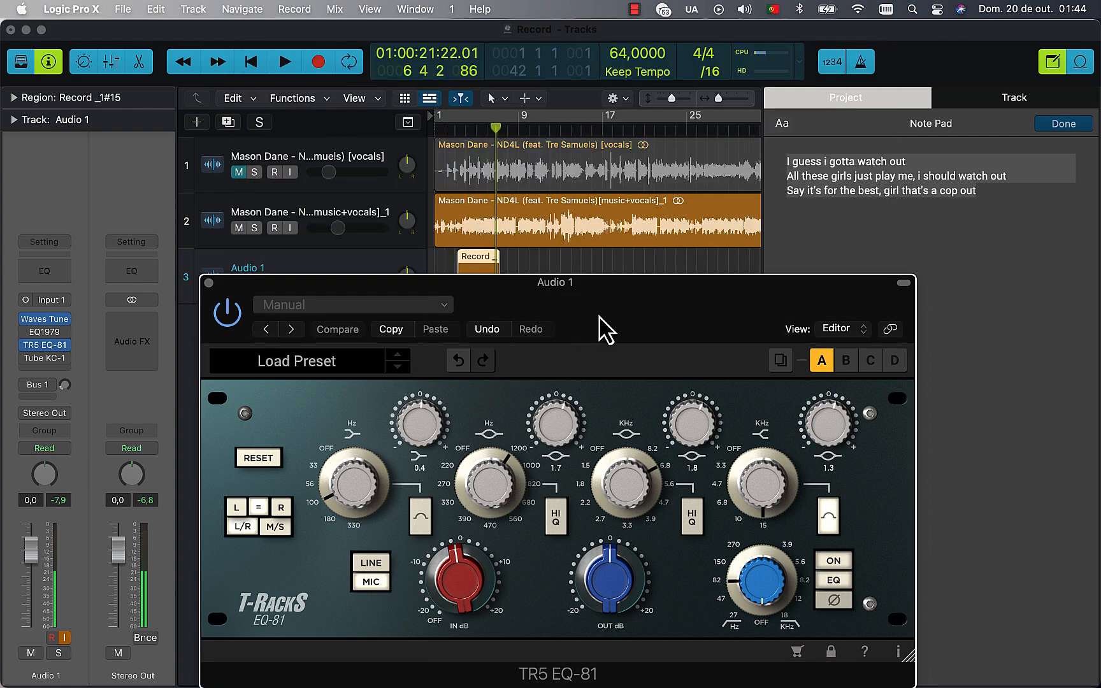
{"action": "left_click_drag", "start_coordinate": [602, 327], "coordinate": [596, 235]}
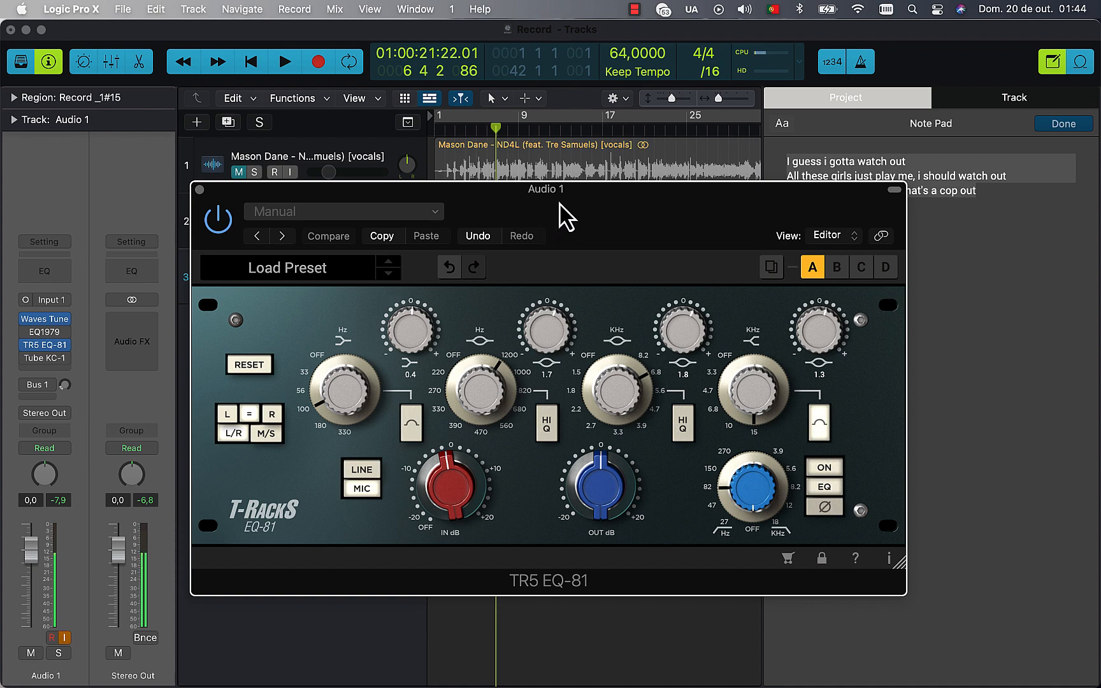
{"action": "left_click_drag", "start_coordinate": [558, 202], "coordinate": [562, 177]}
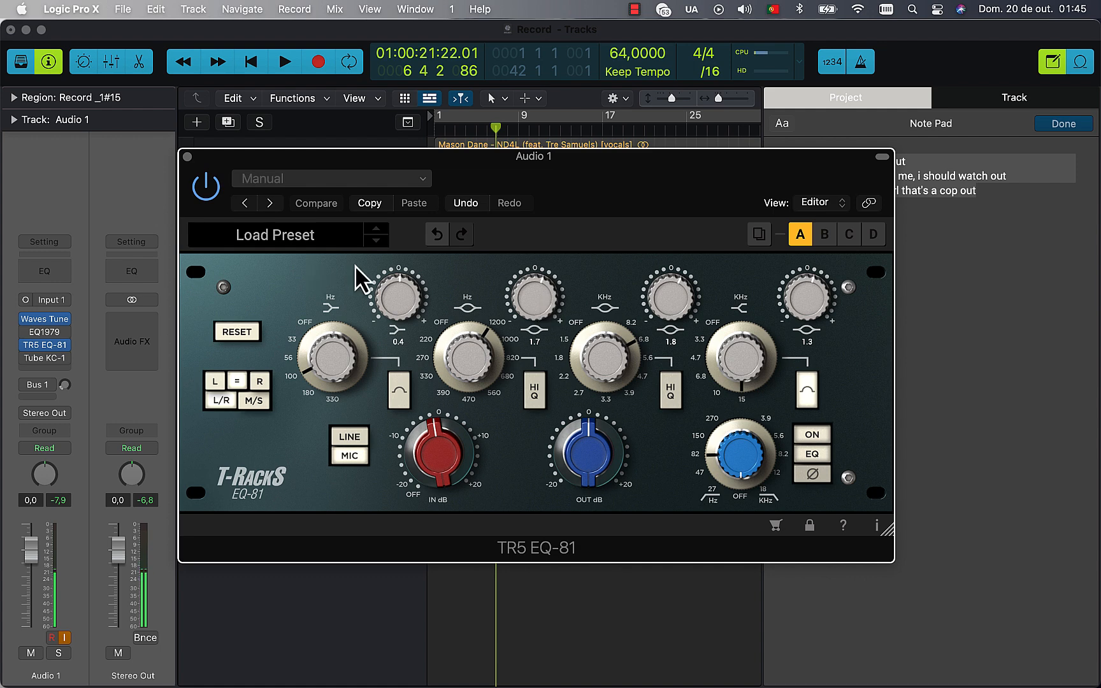
Set the TR5 EQ-81's high-mid band gain to 2.2 and high band gain to 1.6, and close the plug-in
{"action": "mouse_move", "coordinate": [527, 317]}
{"action": "left_mouse_down"}
{"action": "mouse_move", "coordinate": [521, 217]}
{"action": "mouse_move", "coordinate": [536, 462]}
{"action": "mouse_move", "coordinate": [531, 309]}
{"action": "left_mouse_up"}
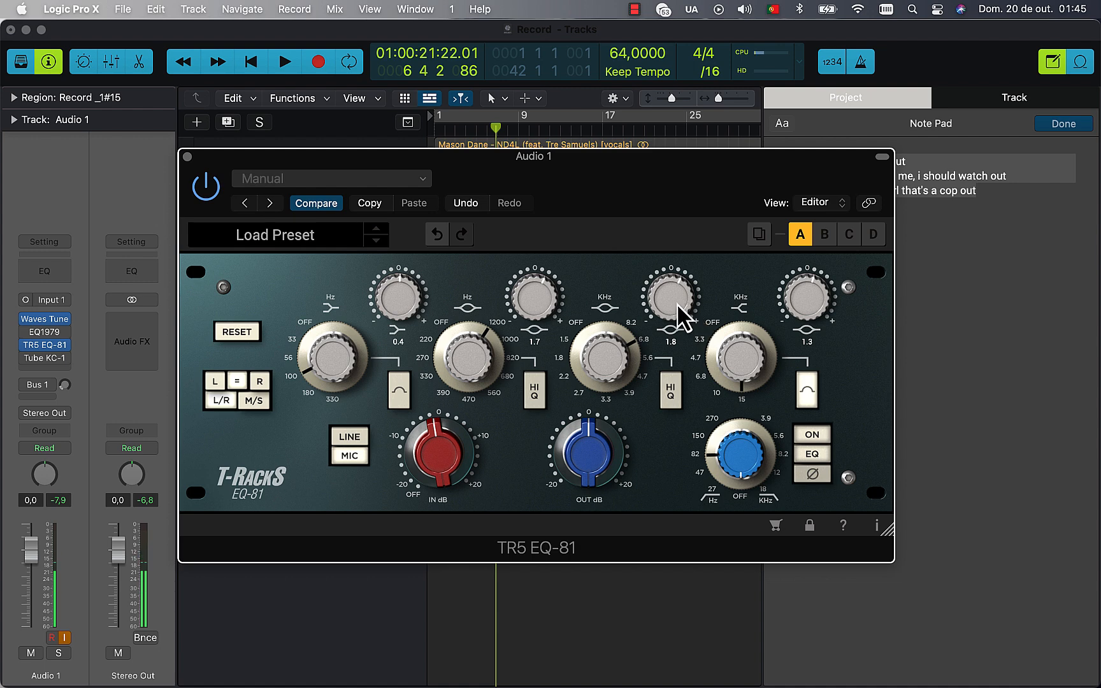
{"action": "left_click_drag", "start_coordinate": [676, 308], "coordinate": [687, 457]}
{"action": "mouse_move", "coordinate": [680, 315]}
{"action": "left_mouse_down"}
{"action": "mouse_move", "coordinate": [680, 281]}
{"action": "mouse_move", "coordinate": [674, 302]}
{"action": "left_mouse_up"}
{"action": "mouse_move", "coordinate": [802, 307]}
{"action": "left_mouse_down"}
{"action": "mouse_move", "coordinate": [803, 223]}
{"action": "mouse_move", "coordinate": [794, 304]}
{"action": "left_mouse_up"}
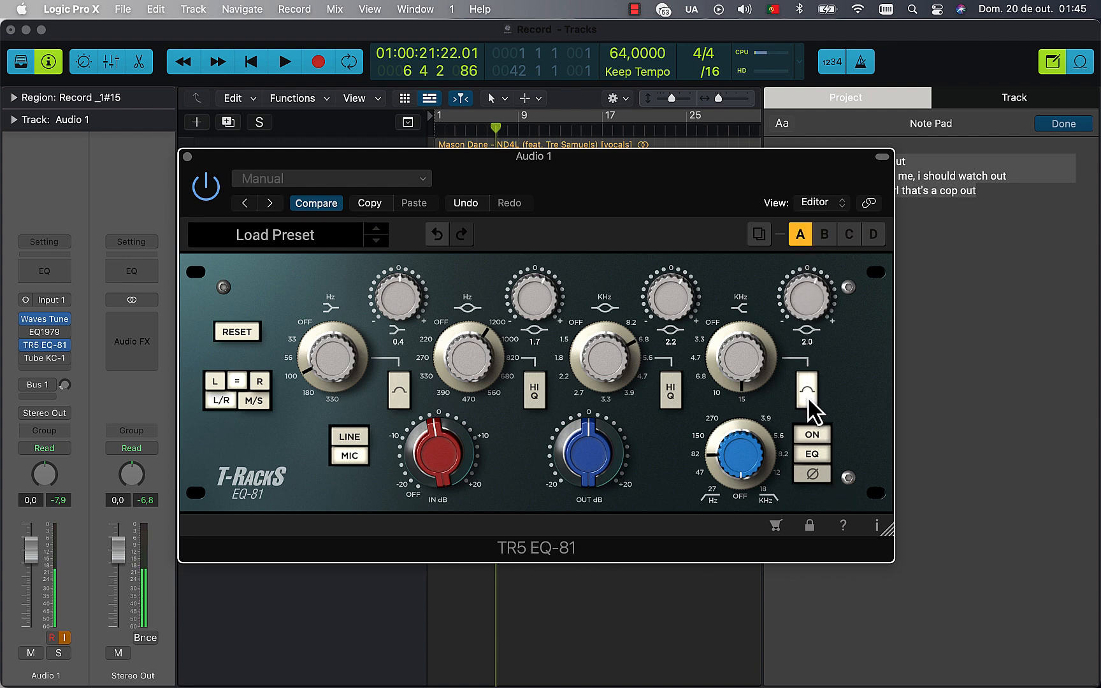
{"action": "left_click", "coordinate": [350, 455]}
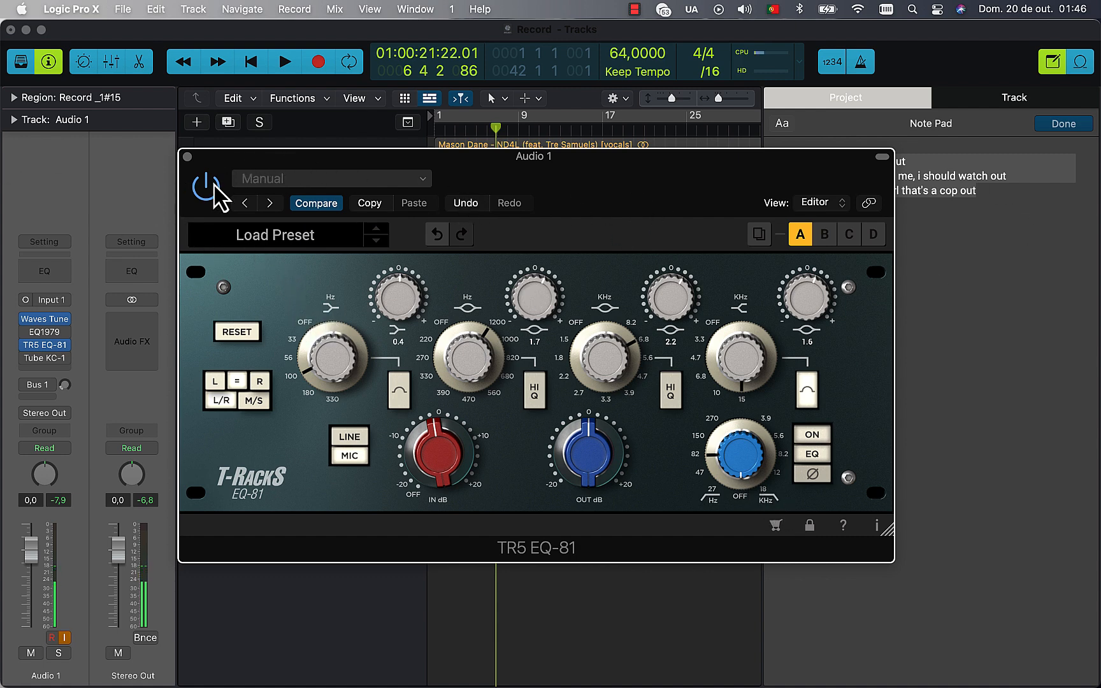
{"action": "left_click", "coordinate": [188, 156]}
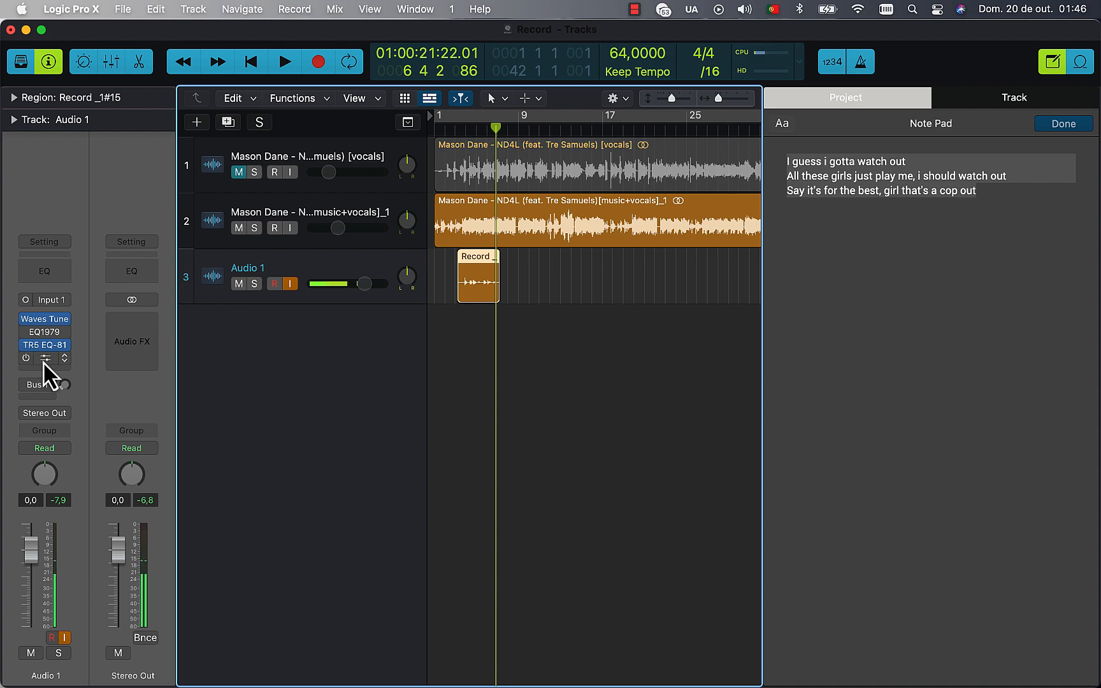
Open the Tube KC-1 compressor on Audio 1, move its window below the upper tracks, and enable the plug-in
{"action": "left_click", "coordinate": [51, 358]}
{"action": "left_click_drag", "start_coordinate": [986, 255], "coordinate": [746, 203]}
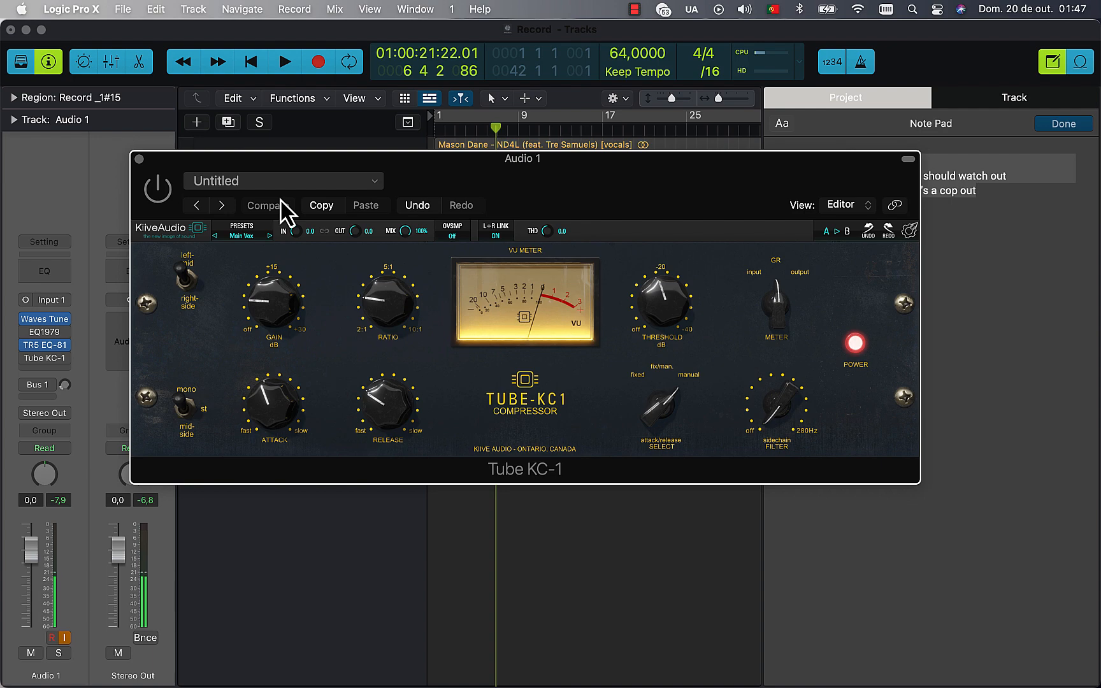
{"action": "left_click_drag", "start_coordinate": [689, 167], "coordinate": [709, 333]}
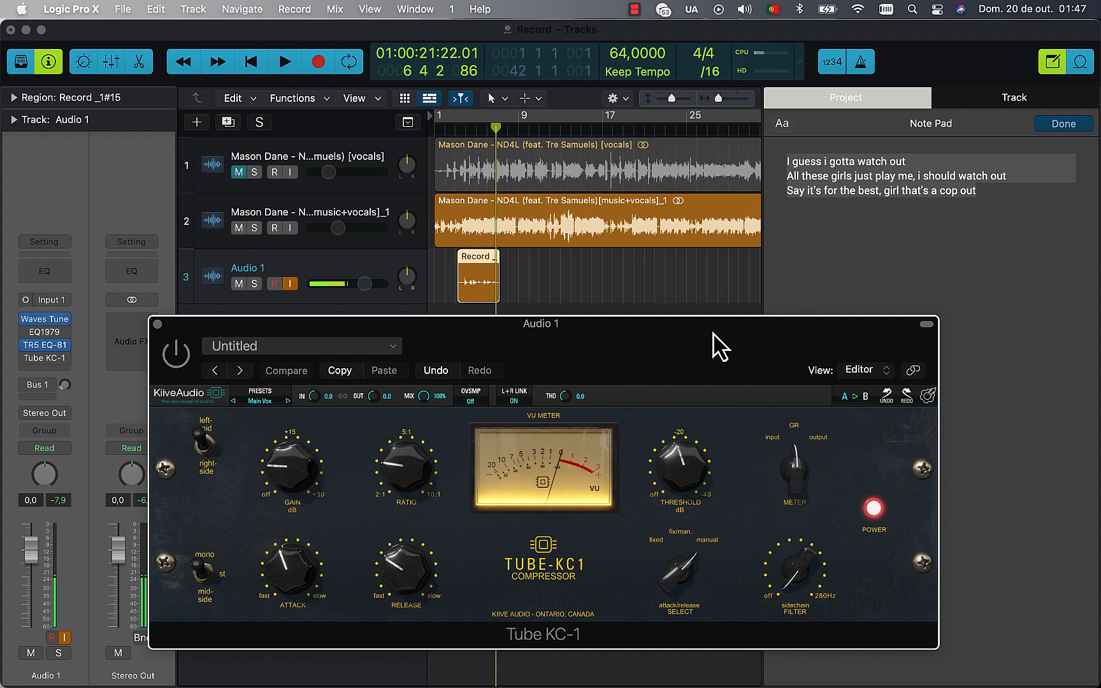
{"action": "mouse_move", "coordinate": [716, 344]}
{"action": "left_mouse_down"}
{"action": "mouse_move", "coordinate": [713, 314]}
{"action": "mouse_move", "coordinate": [722, 328]}
{"action": "left_mouse_up"}
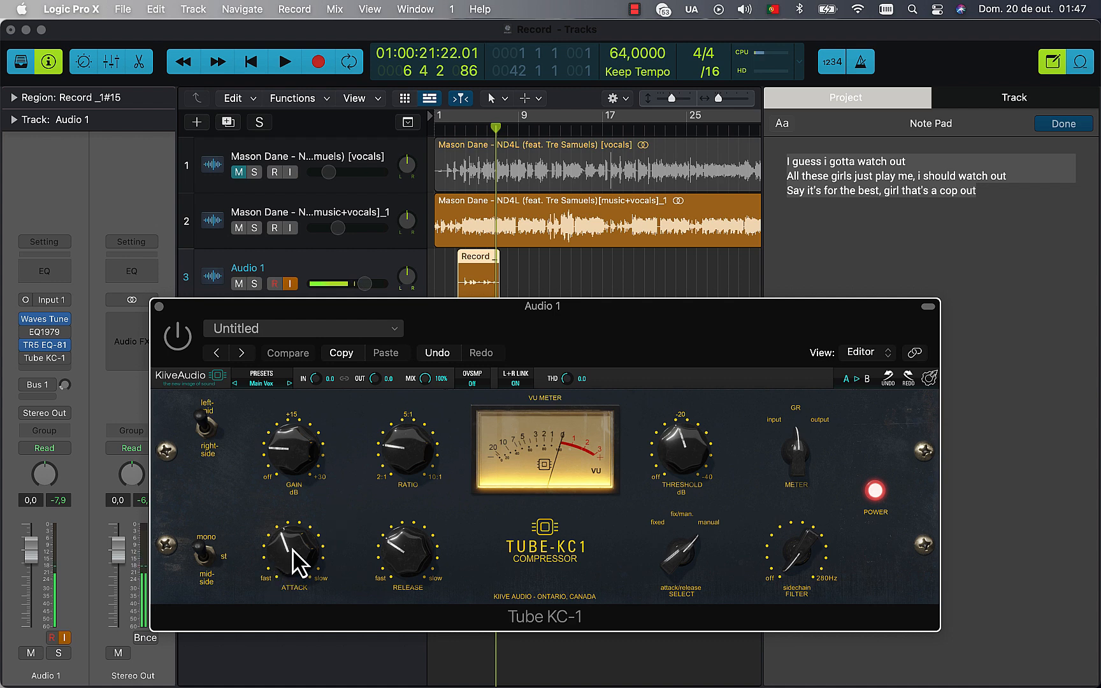
{"action": "left_click", "coordinate": [180, 337]}
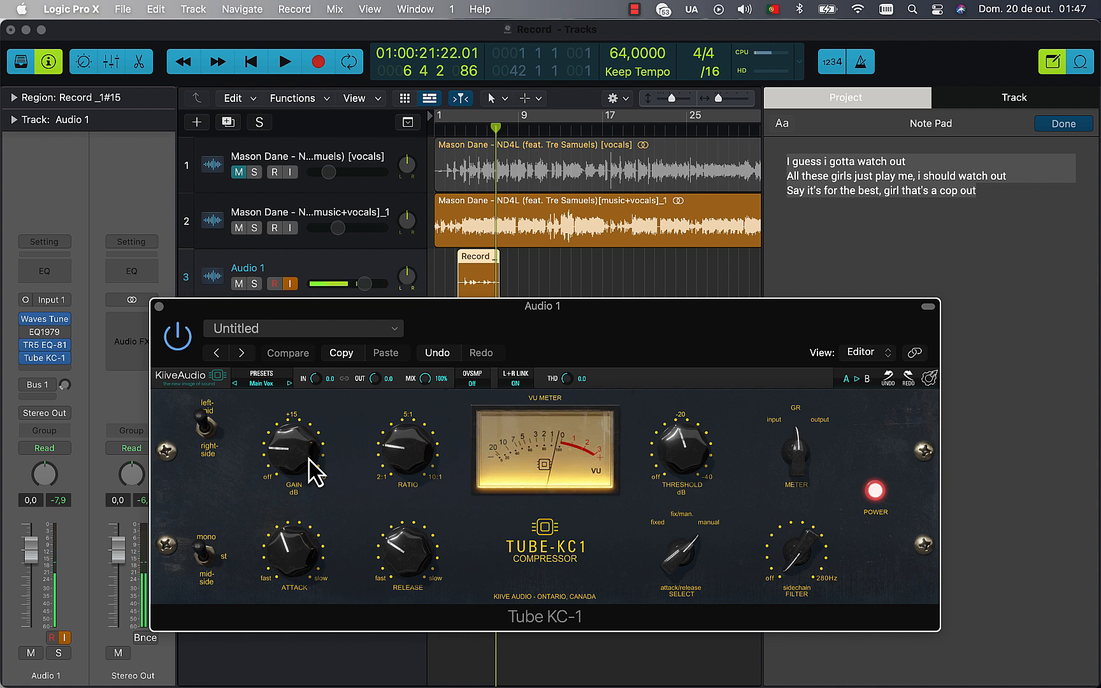
Adjust the Tube KC-1's ratio and release, and set its threshold to 0.04
{"action": "mouse_move", "coordinate": [393, 459]}
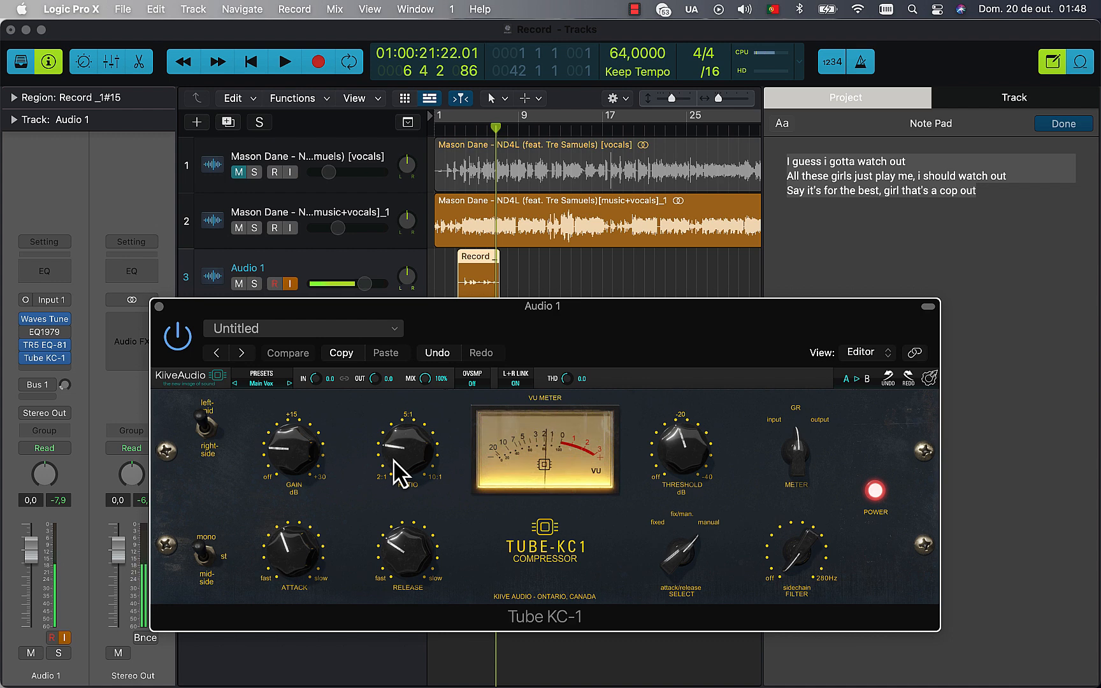
{"action": "left_click_drag", "start_coordinate": [400, 474], "coordinate": [399, 473]}
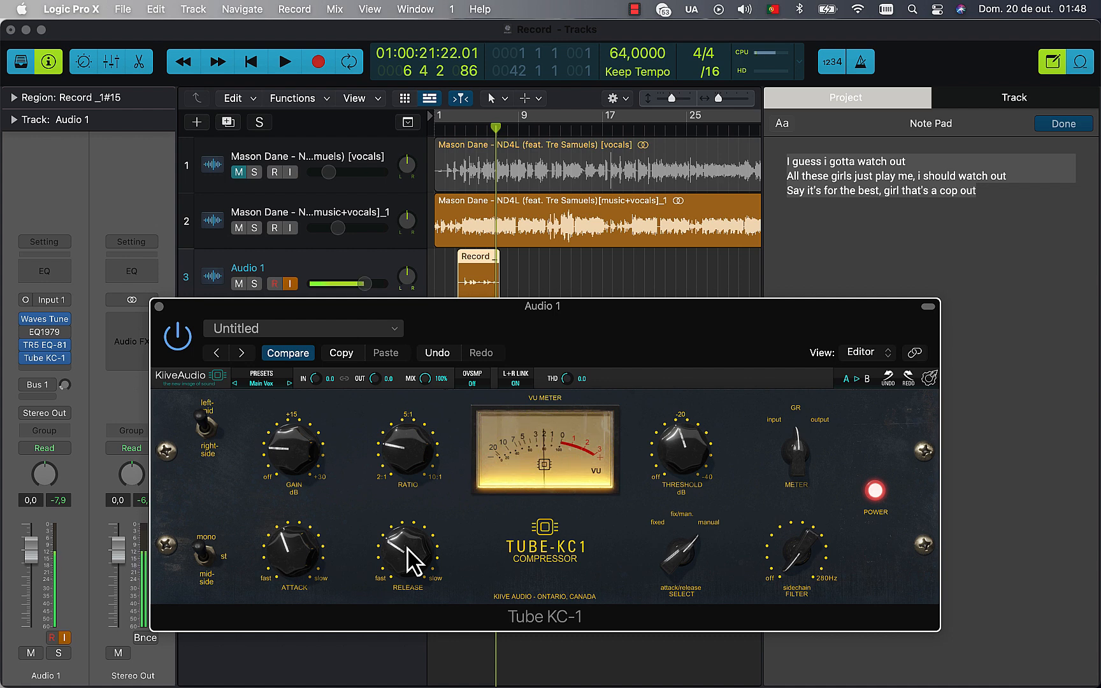
{"action": "mouse_move", "coordinate": [407, 546]}
{"action": "left_mouse_down"}
{"action": "mouse_move", "coordinate": [395, 627]}
{"action": "mouse_move", "coordinate": [405, 545]}
{"action": "left_mouse_up"}
{"action": "left_click_drag", "start_coordinate": [405, 560], "coordinate": [400, 484]}
{"action": "left_click_drag", "start_coordinate": [399, 548], "coordinate": [399, 546]}
{"action": "left_click_drag", "start_coordinate": [676, 451], "coordinate": [675, 534]}
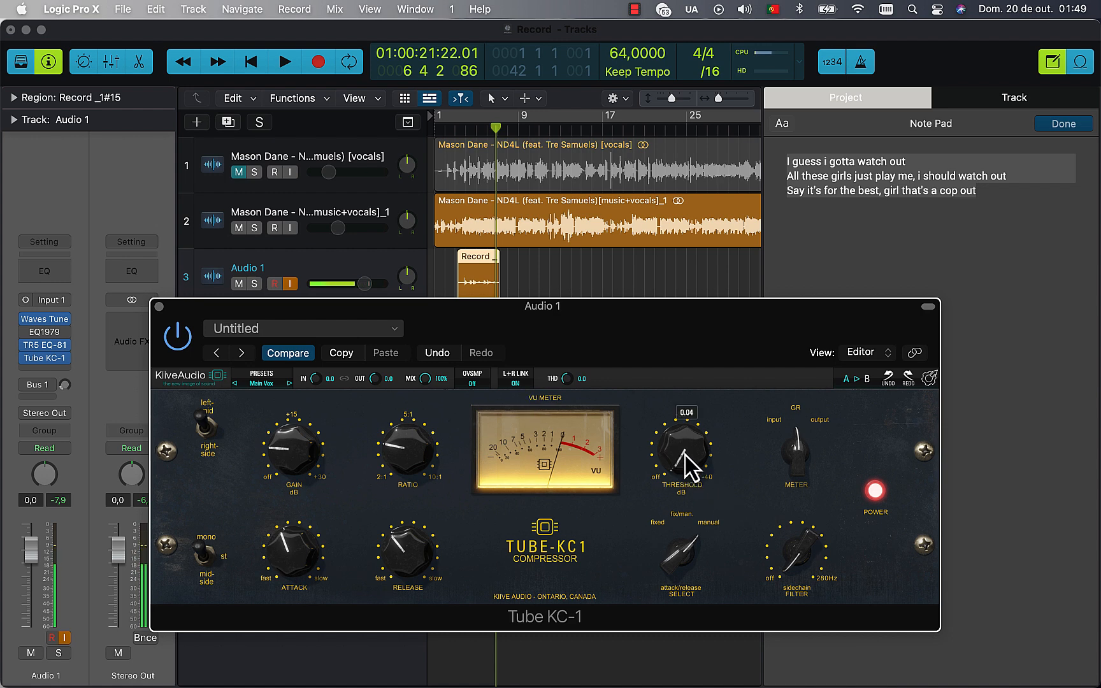
Readjust the Tube KC-1's threshold by ear to a setting between off and -20 dB, and close the compressor
{"action": "left_click_drag", "start_coordinate": [688, 464], "coordinate": [691, 510]}
{"action": "mouse_move", "coordinate": [664, 454]}
{"action": "left_mouse_down"}
{"action": "mouse_move", "coordinate": [676, 459]}
{"action": "mouse_move", "coordinate": [674, 436]}
{"action": "mouse_move", "coordinate": [680, 448]}
{"action": "left_mouse_up"}
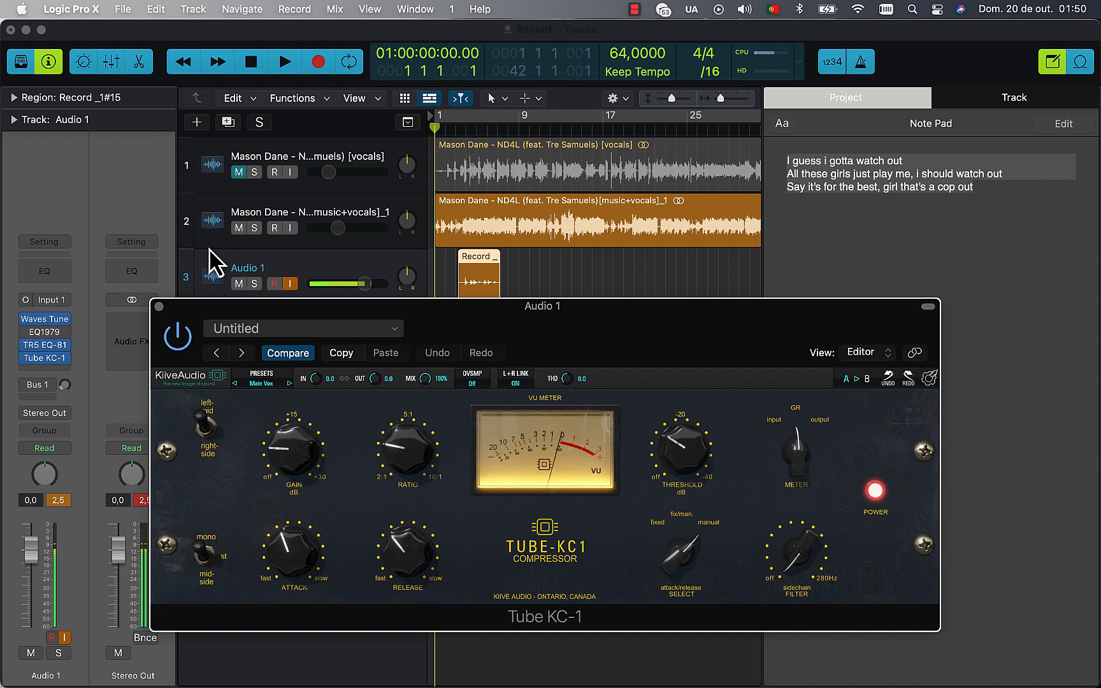
{"action": "left_click", "coordinate": [159, 306]}
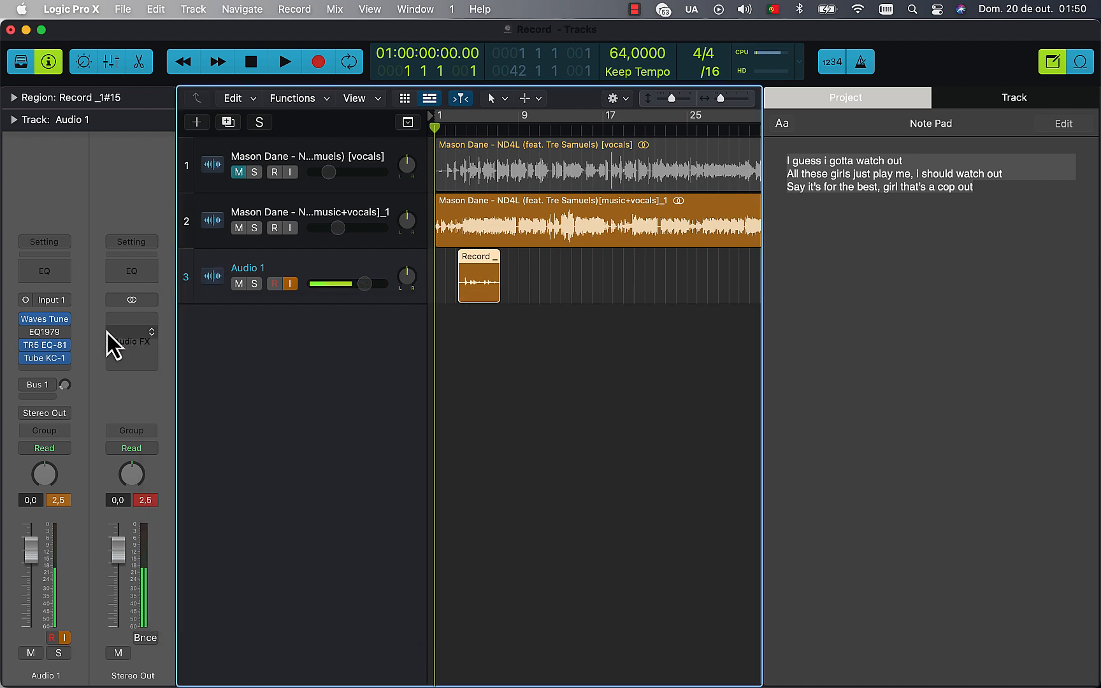
Enable the Bus 1 send on Audio 1, open SilverVerb on Aux 1, and move its window below the tracks
{"action": "left_click", "coordinate": [22, 387]}
{"action": "left_click", "coordinate": [67, 386]}
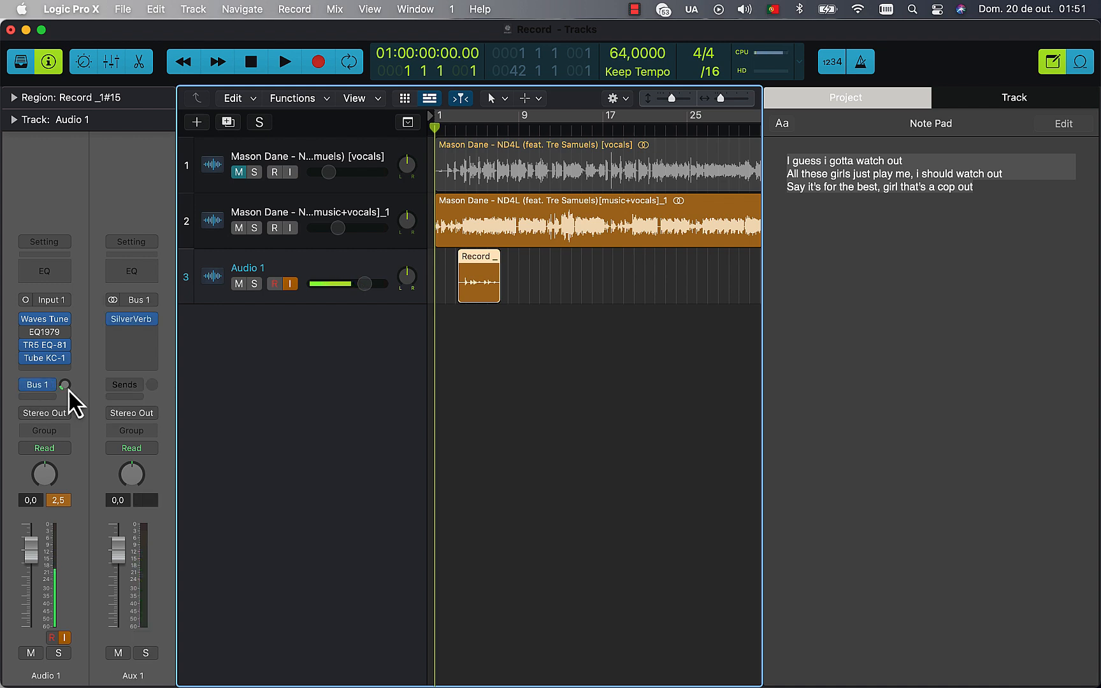
{"action": "left_click", "coordinate": [125, 320]}
{"action": "left_click_drag", "start_coordinate": [689, 278], "coordinate": [685, 350]}
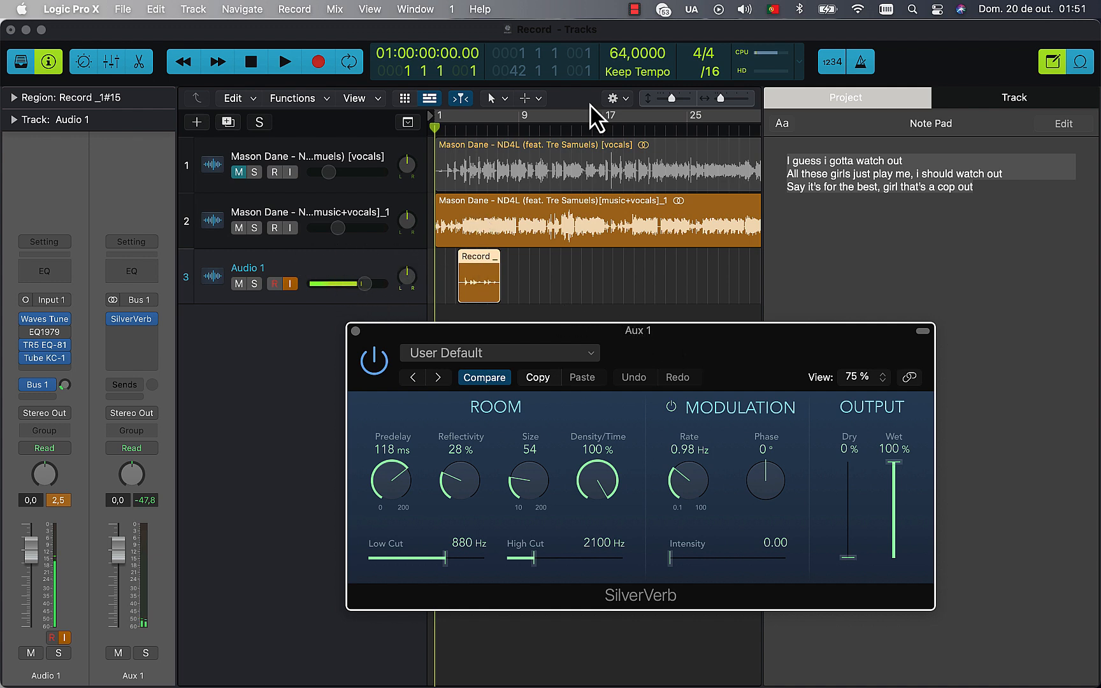
Play the song from bar 9 to hear the live vocal with the SilverVerb send active, and stop playback
{"action": "left_click", "coordinate": [526, 134]}
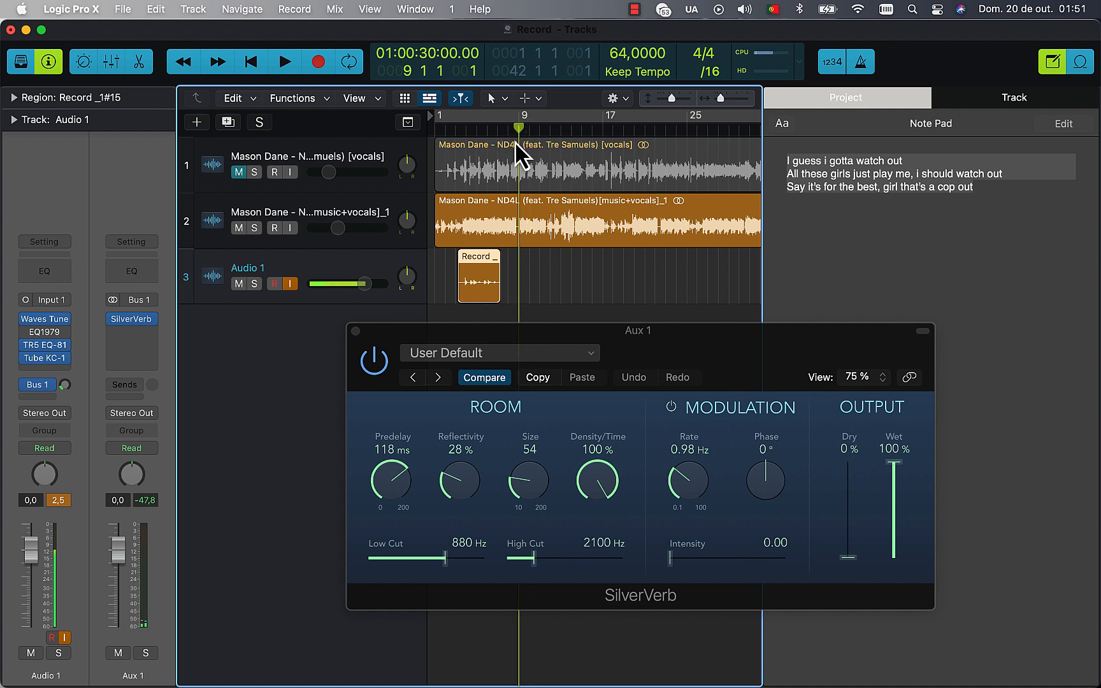
{"action": "key", "text": "space"}
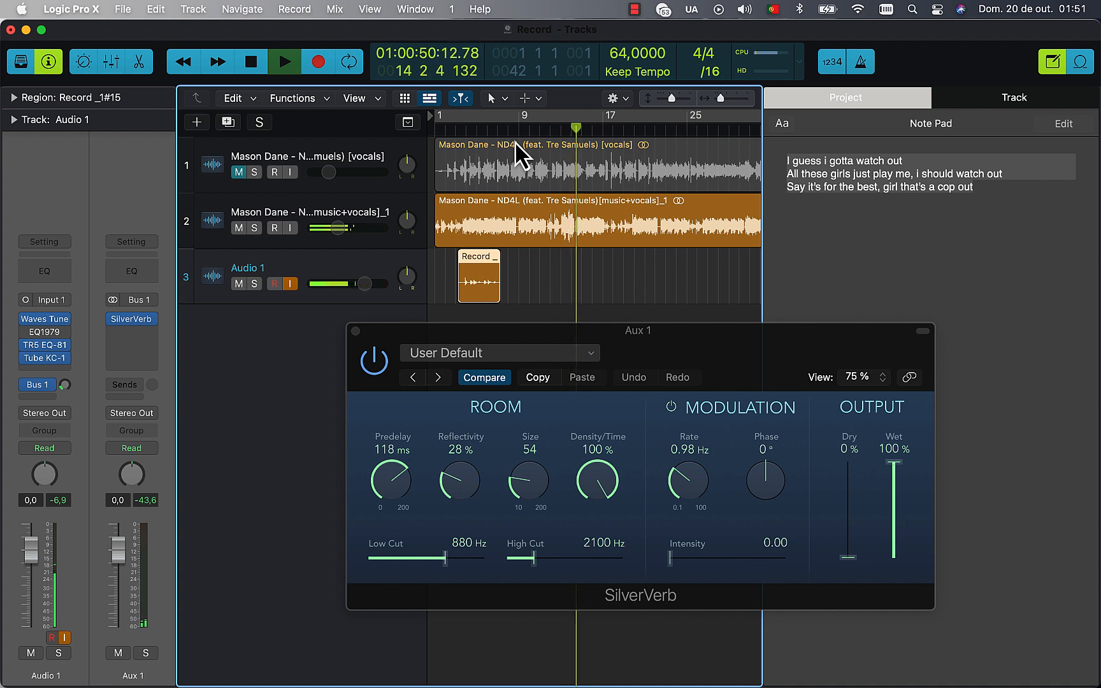
{"action": "key", "text": "space"}
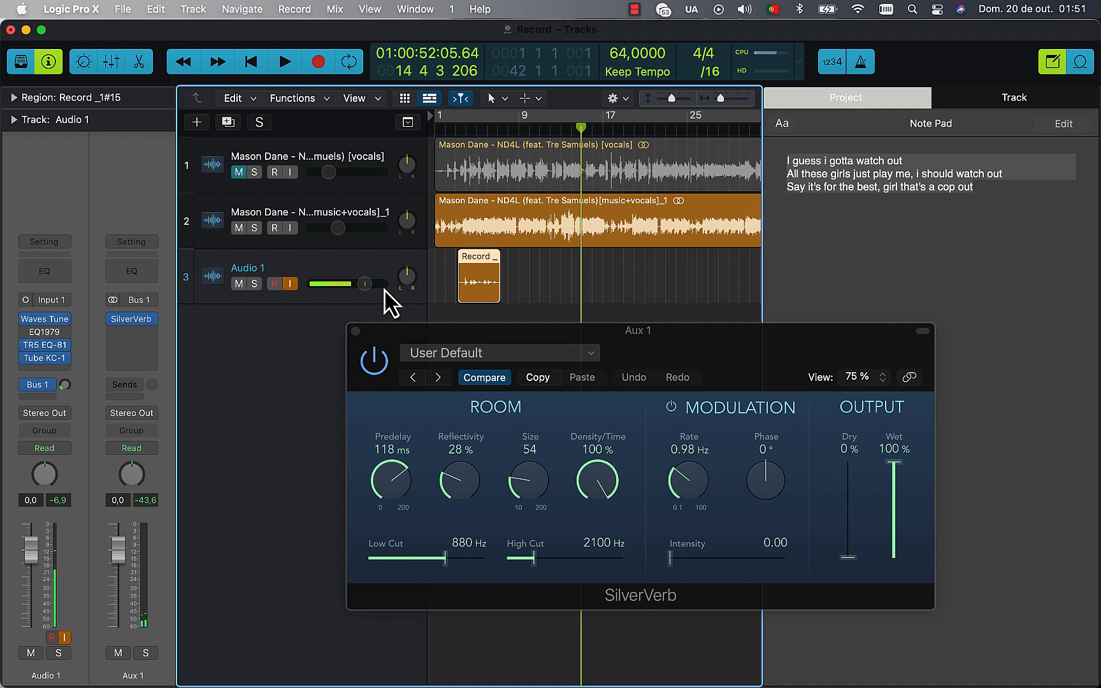
Close SilverVerb, turn off the Bus 1 send on Audio 1, and hide the Note Pad
{"action": "left_click", "coordinate": [355, 331]}
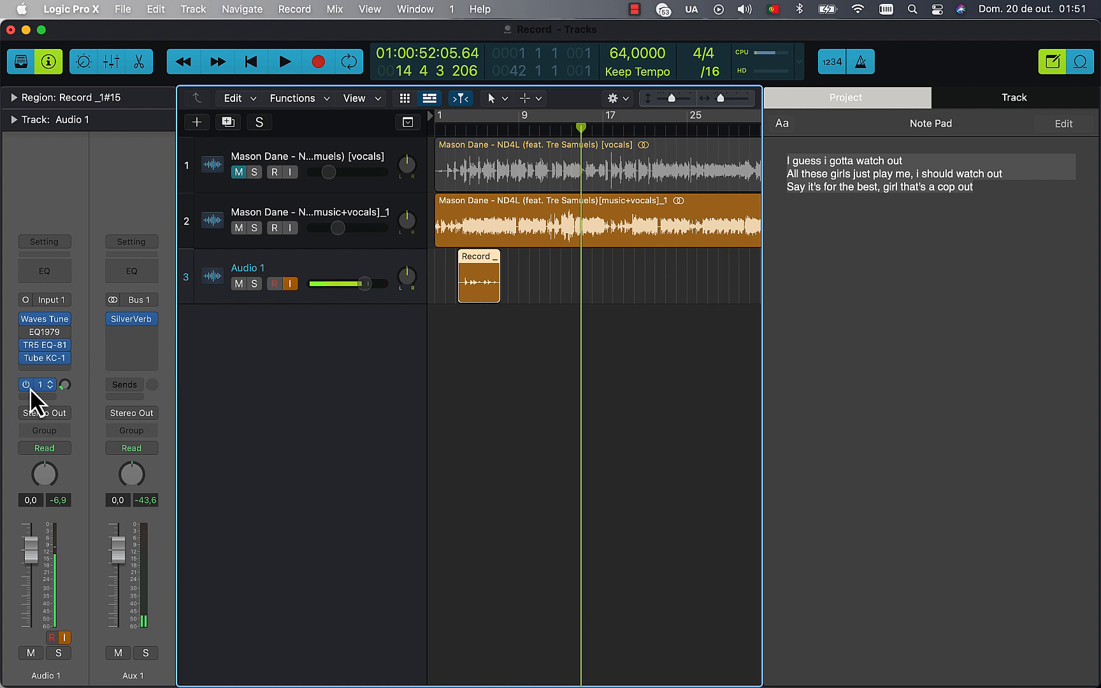
{"action": "left_click", "coordinate": [1051, 62]}
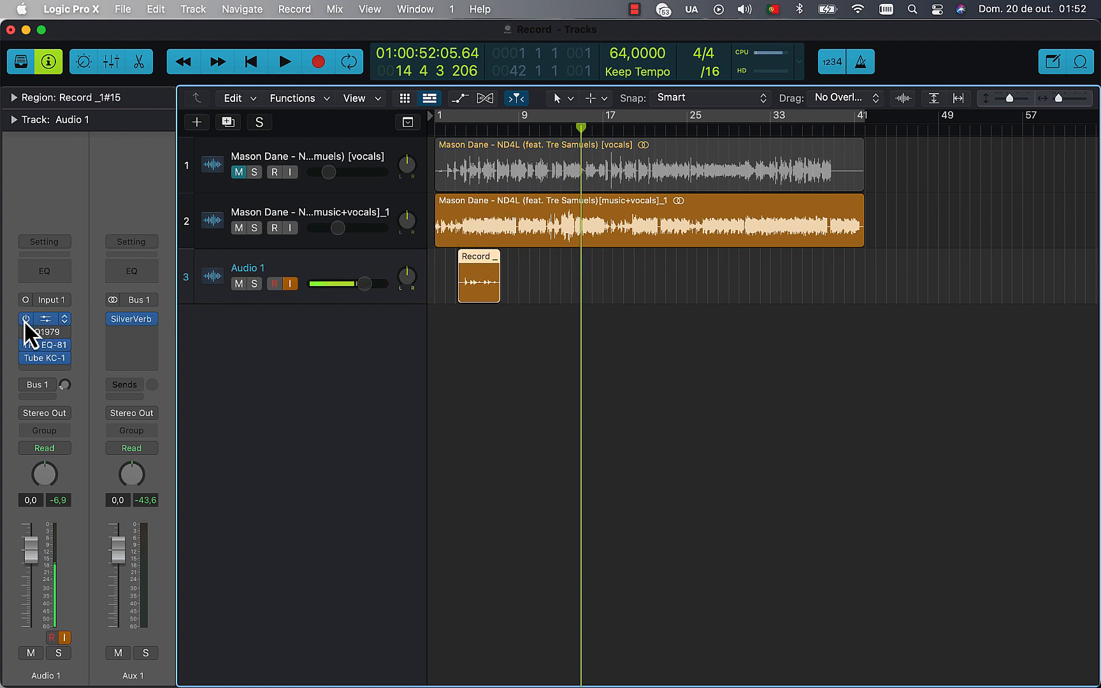
Bypass all Audio 1 insert plug-ins and listen to the dry vocal take from the middle of bar 3
{"action": "left_click_drag", "start_coordinate": [23, 320], "coordinate": [23, 368]}
{"action": "left_click_drag", "start_coordinate": [581, 130], "coordinate": [460, 156]}
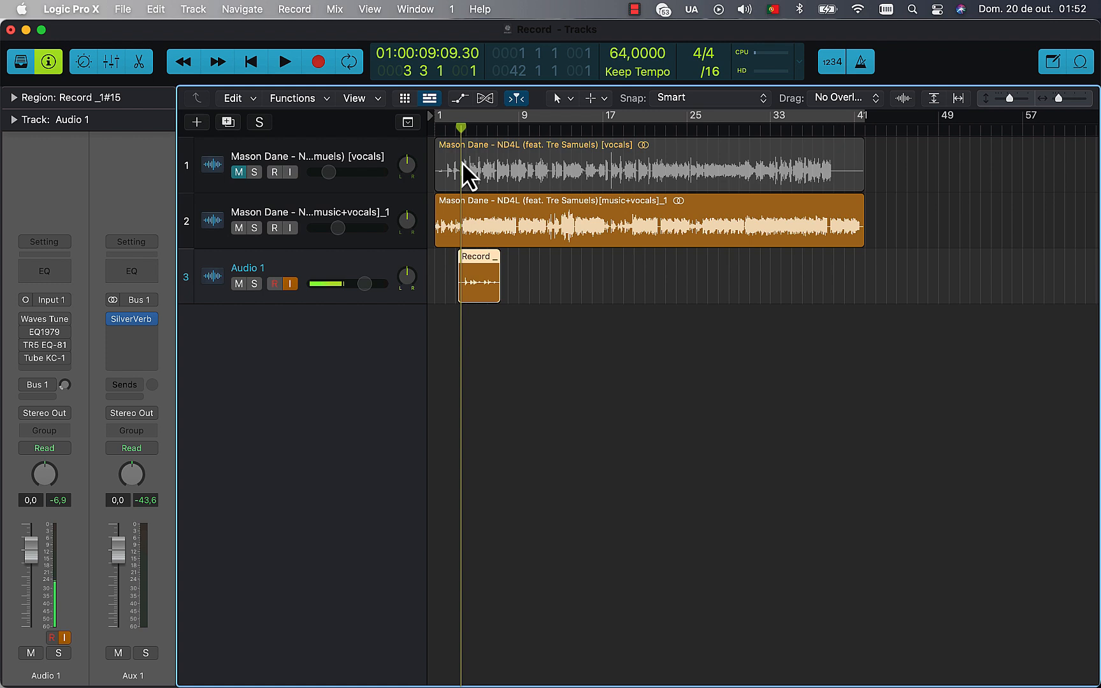
{"action": "key", "text": "space"}
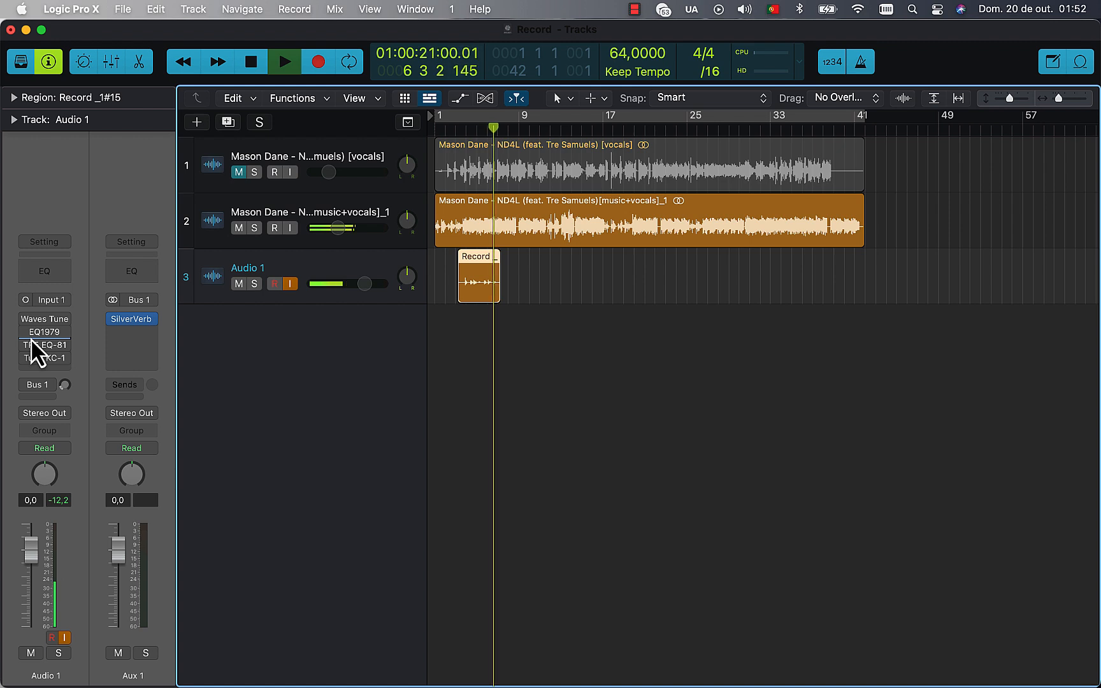
{"action": "key", "text": "space"}
Re-enable Waves Tune, TR5 EQ-81 and Tube KC-1 on Audio 1, and play the processed take from bar 3
{"action": "mouse_move", "coordinate": [25, 316]}
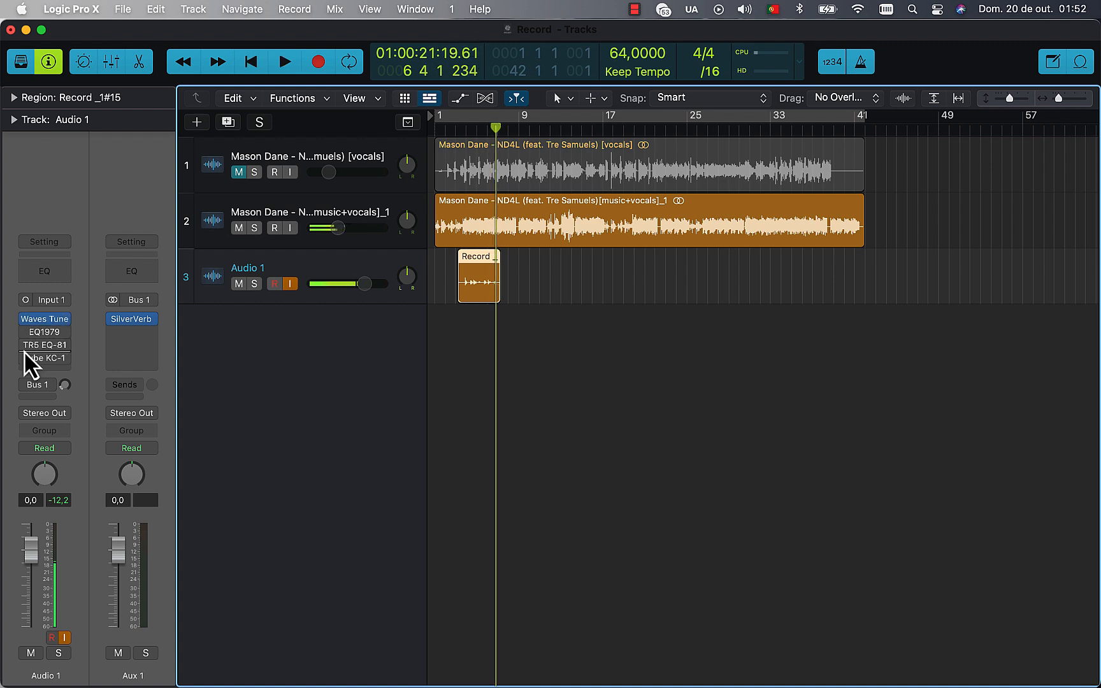
{"action": "left_click_drag", "start_coordinate": [24, 347], "coordinate": [25, 360]}
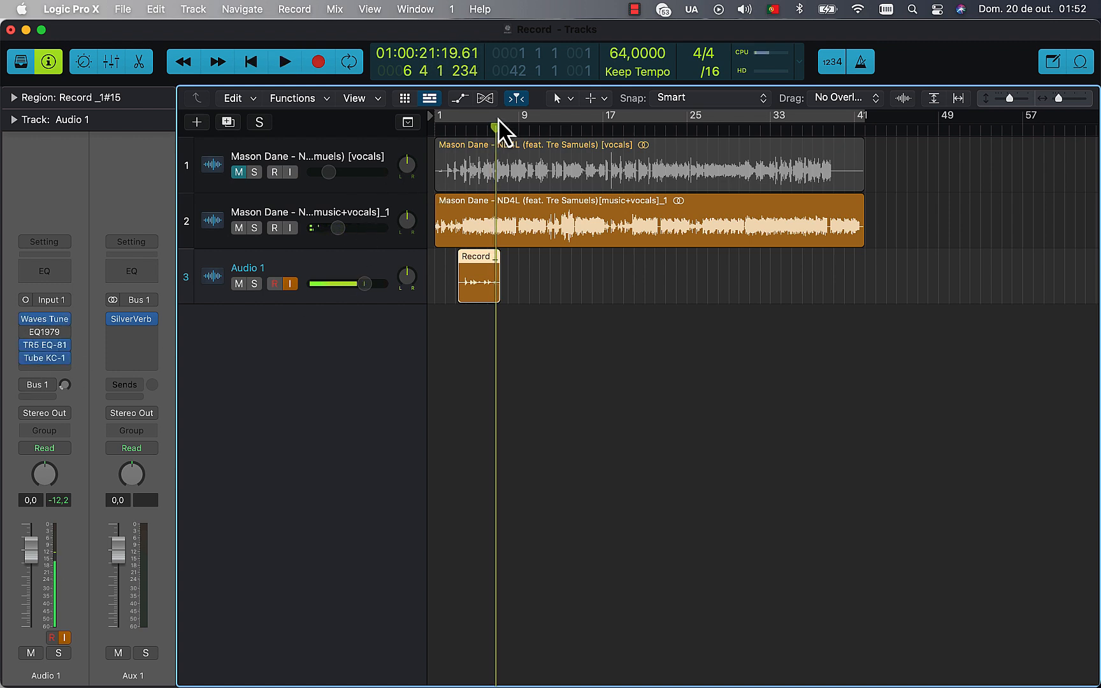
{"action": "left_click_drag", "start_coordinate": [497, 126], "coordinate": [461, 139]}
{"action": "key", "text": "space"}
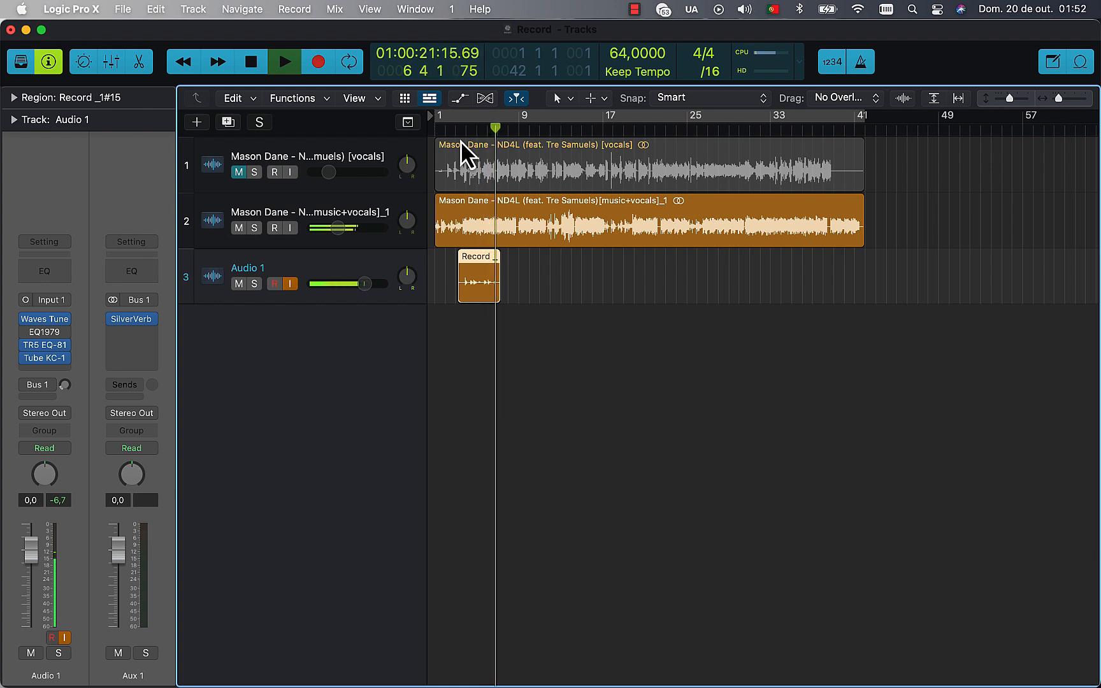
{"action": "key", "text": "space"}
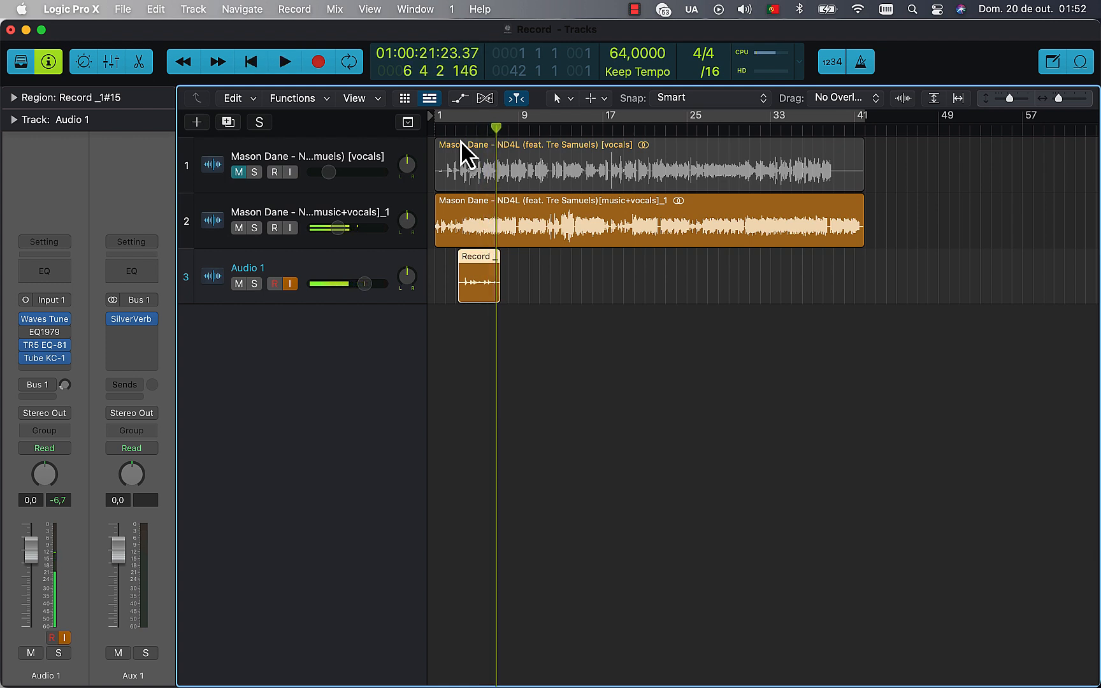
Bounce the recorded Audio 1 region in place to a new track with the source muted and Overload Protection Only normalization
{"action": "right_click", "coordinate": [485, 258]}
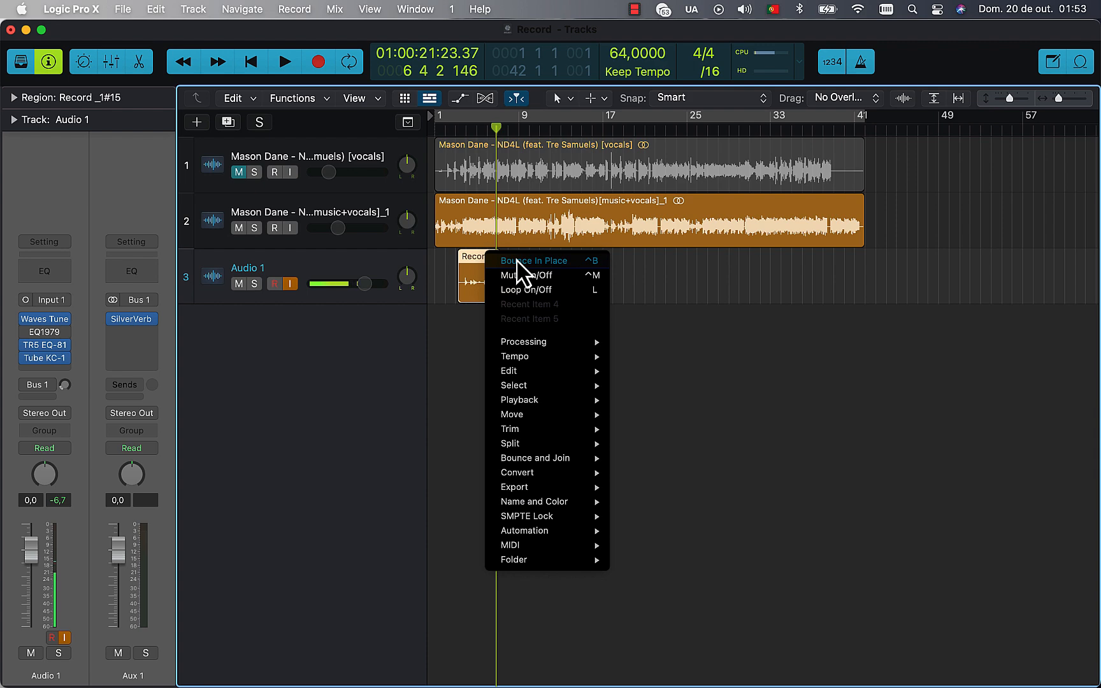
{"action": "left_click", "coordinate": [517, 260]}
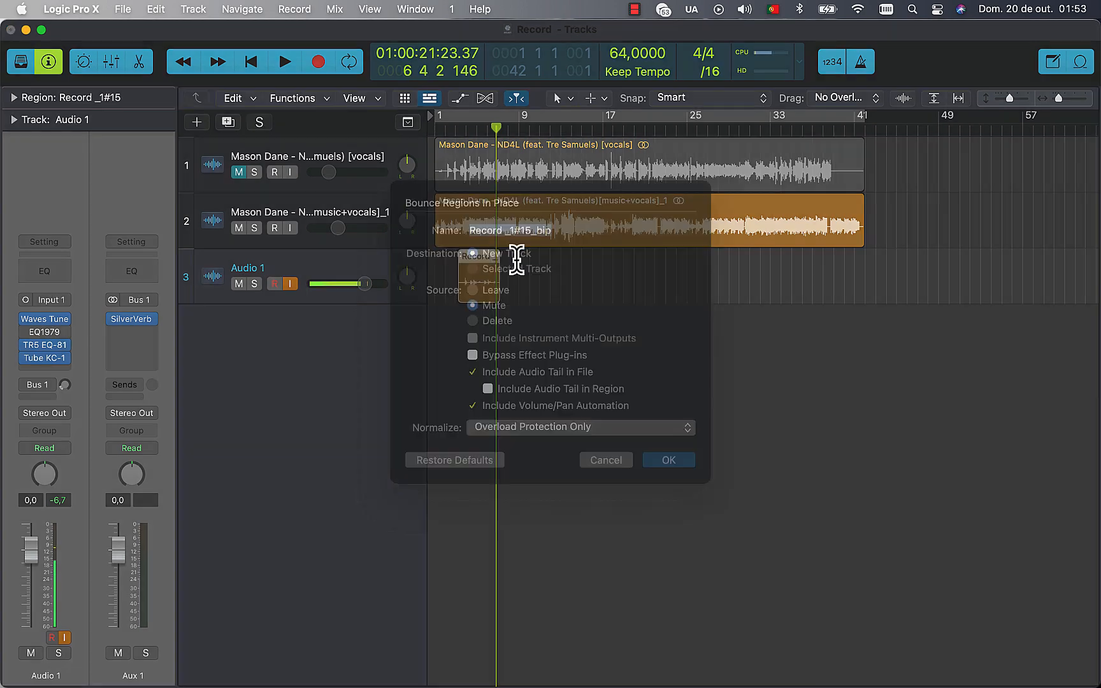
{"action": "left_click", "coordinate": [670, 486]}
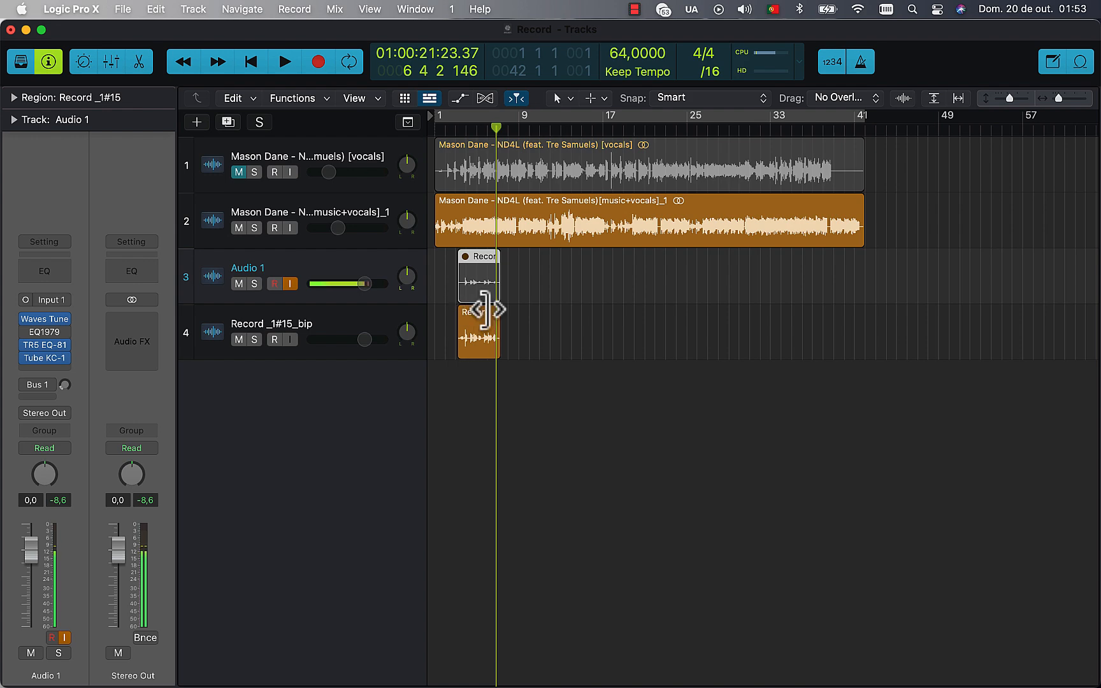
Return the playhead to the middle of bar 3 and compare the bounced region's waveform and channel strip with the original Audio 1 take
{"action": "left_click_drag", "start_coordinate": [494, 129], "coordinate": [461, 141]}
{"action": "scroll", "coordinate": [533, 364], "scroll_direction": "up", "scroll_amount": 5}
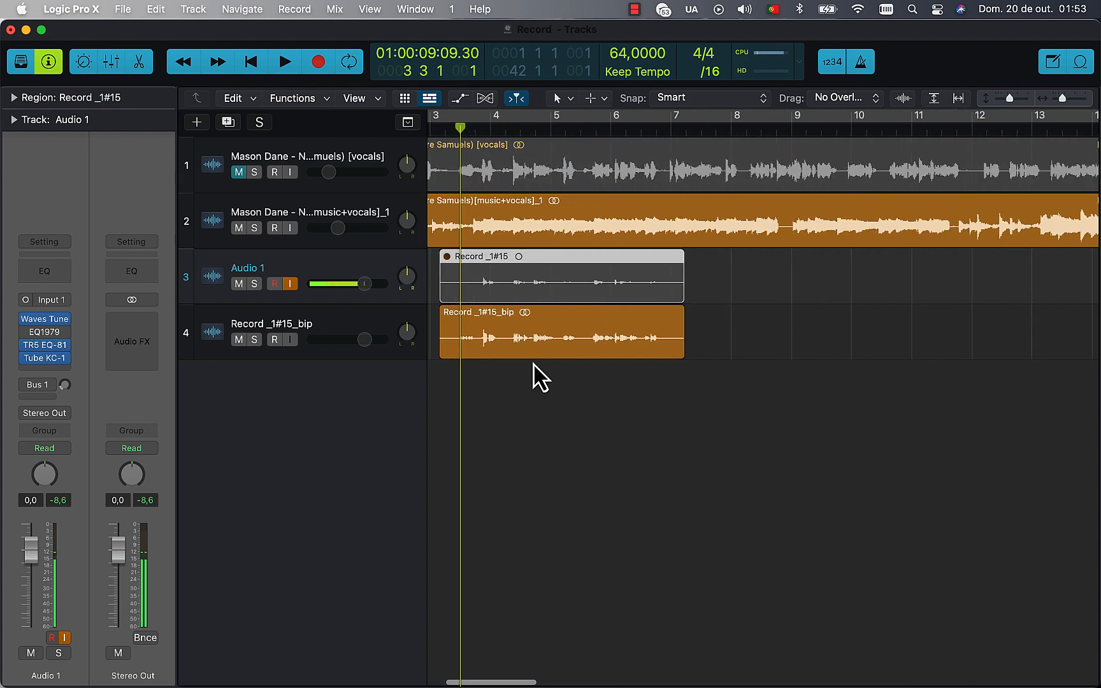
{"action": "scroll", "coordinate": [534, 364], "scroll_direction": "left", "scroll_amount": 3}
{"action": "scroll", "coordinate": [555, 375], "scroll_direction": "up", "scroll_amount": 5}
{"action": "scroll", "coordinate": [555, 375], "scroll_direction": "down", "scroll_amount": 4}
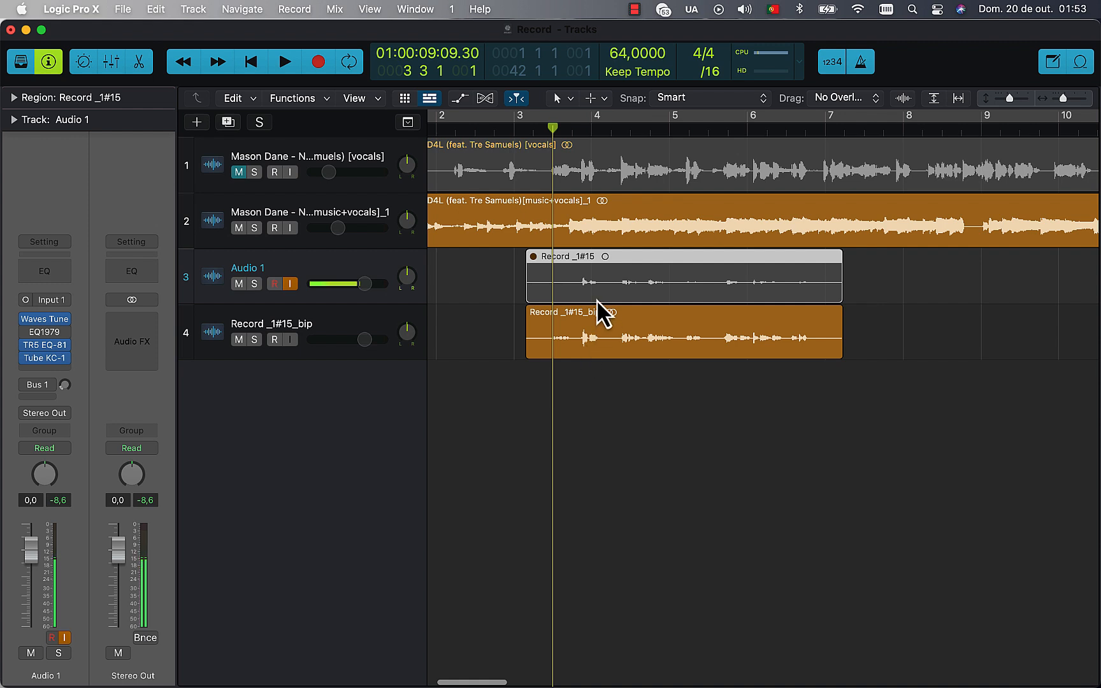
{"action": "left_click", "coordinate": [577, 327]}
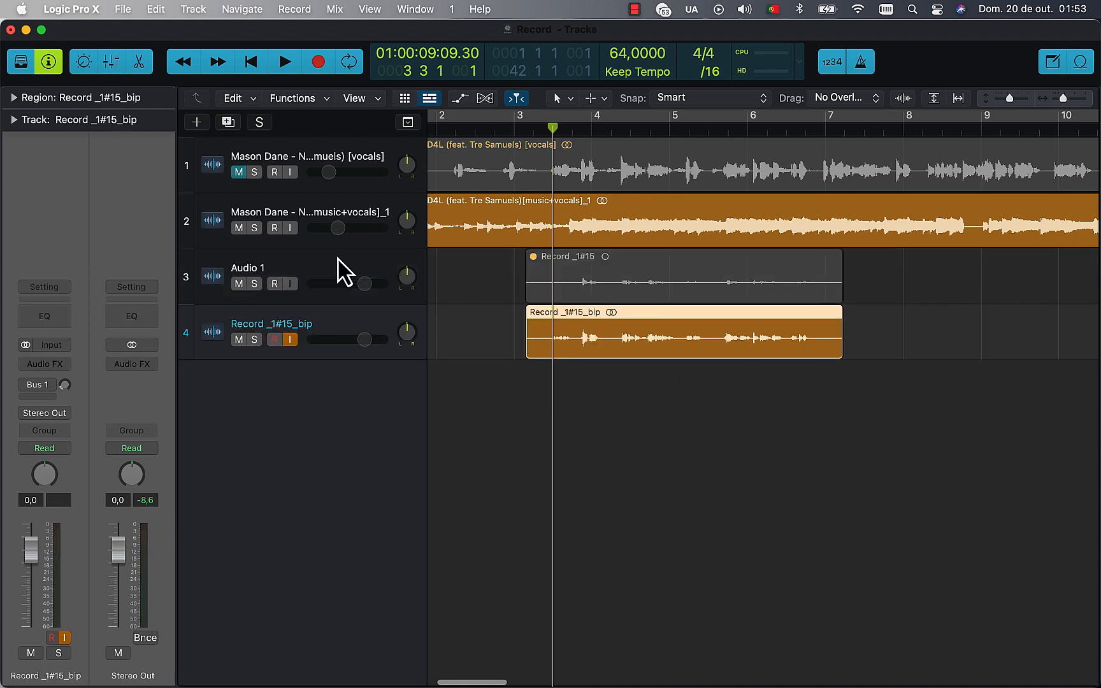
{"action": "left_click", "coordinate": [336, 270]}
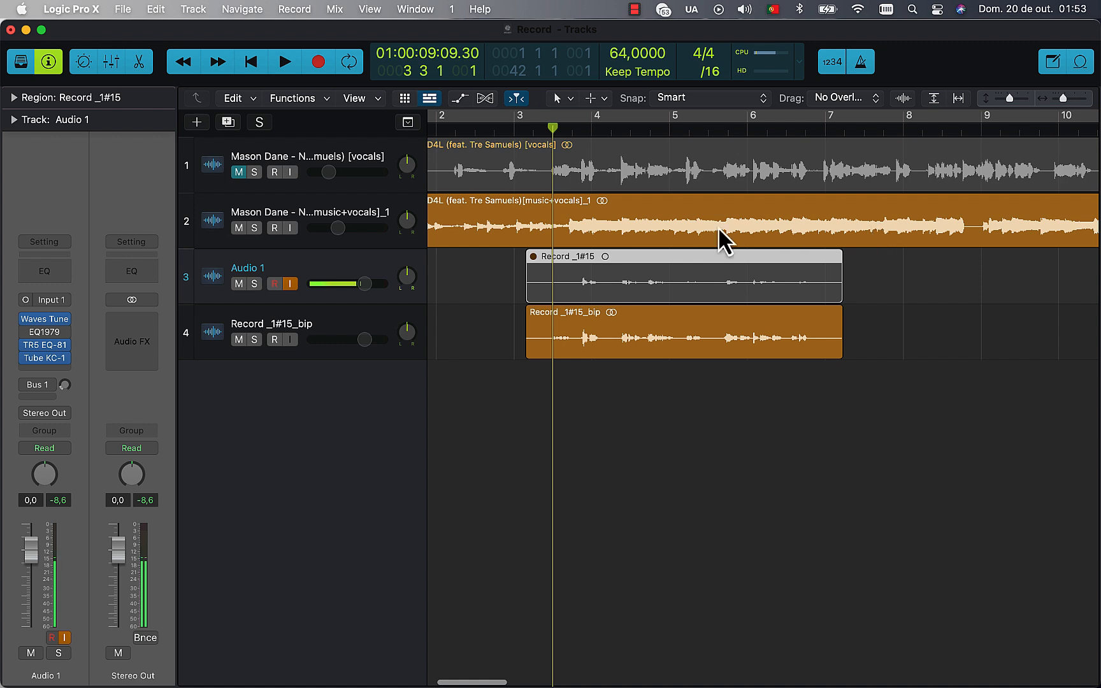
Play the bounced vocal together with the song from the middle of bar 3, and stop near the region's end
{"action": "key", "text": "space"}
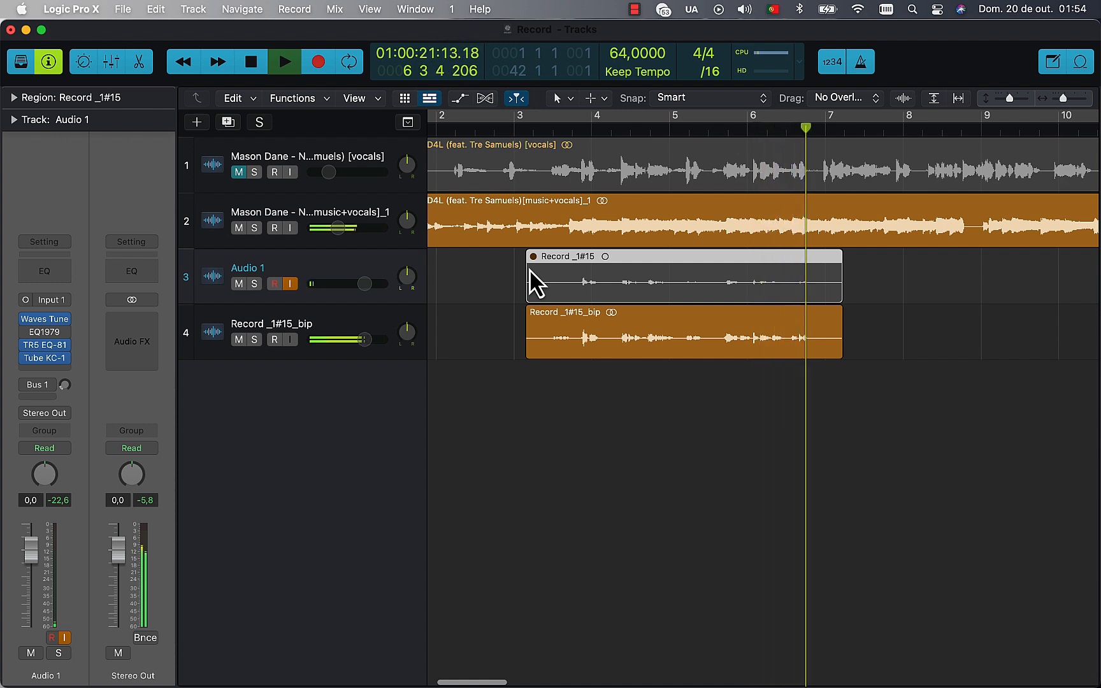
{"action": "key", "text": "space"}
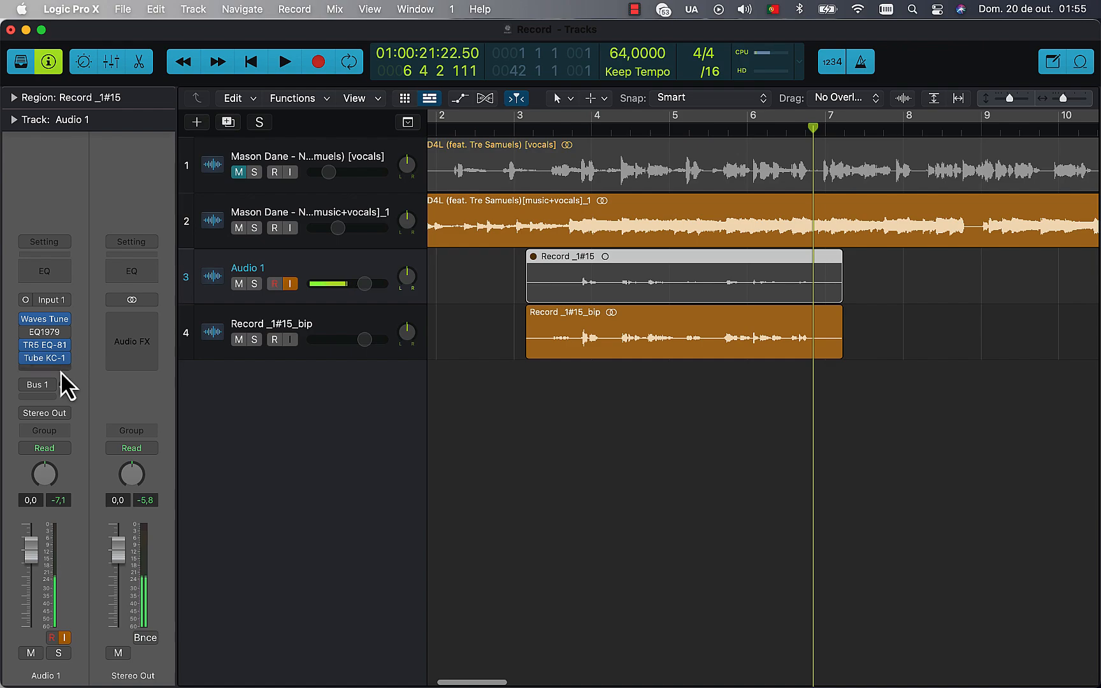
{"action": "mouse_move", "coordinate": [29, 390]}
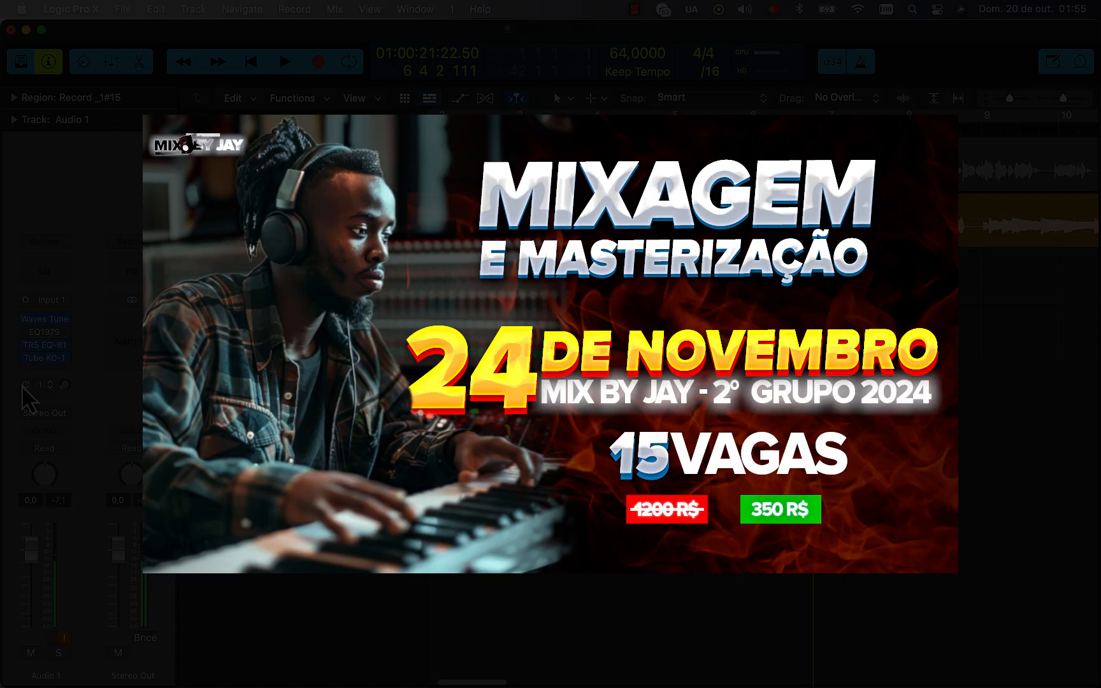